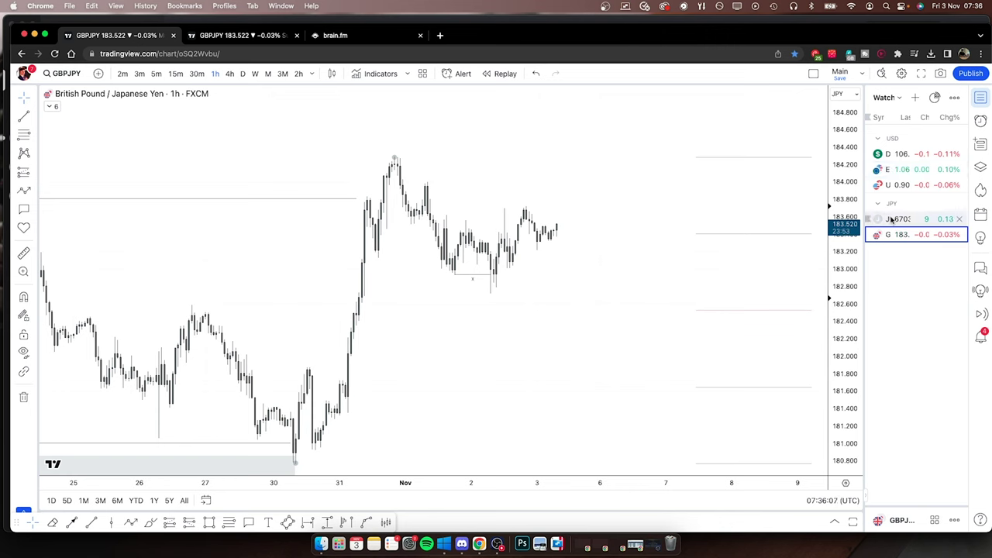
Step: Hide the watchlist, switch to Discord and review the earlier USDCHF daily and 1-hour chart images in the markups channel
{"action": "left_click", "coordinate": [865, 497]}
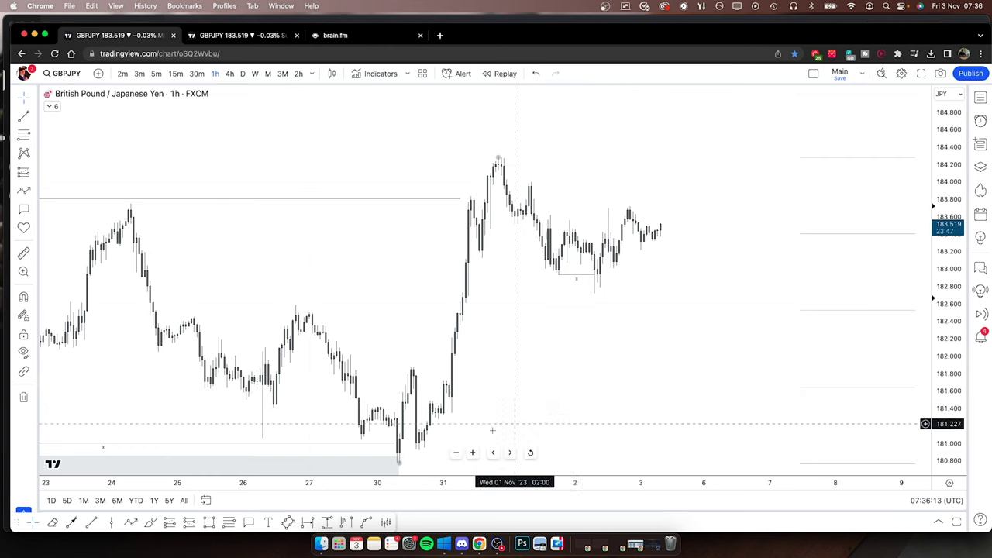
{"action": "left_click", "coordinate": [462, 545]}
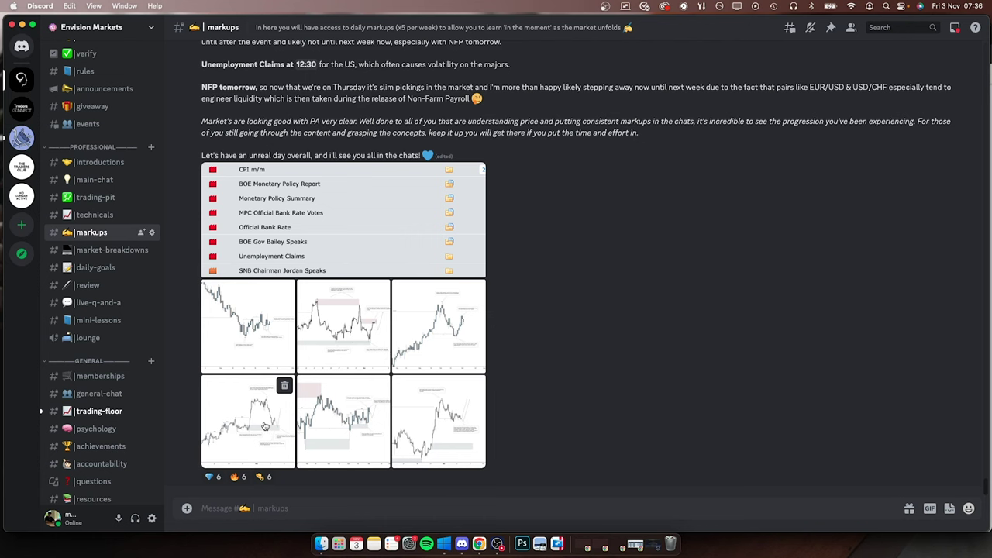
{"action": "left_click", "coordinate": [444, 335]}
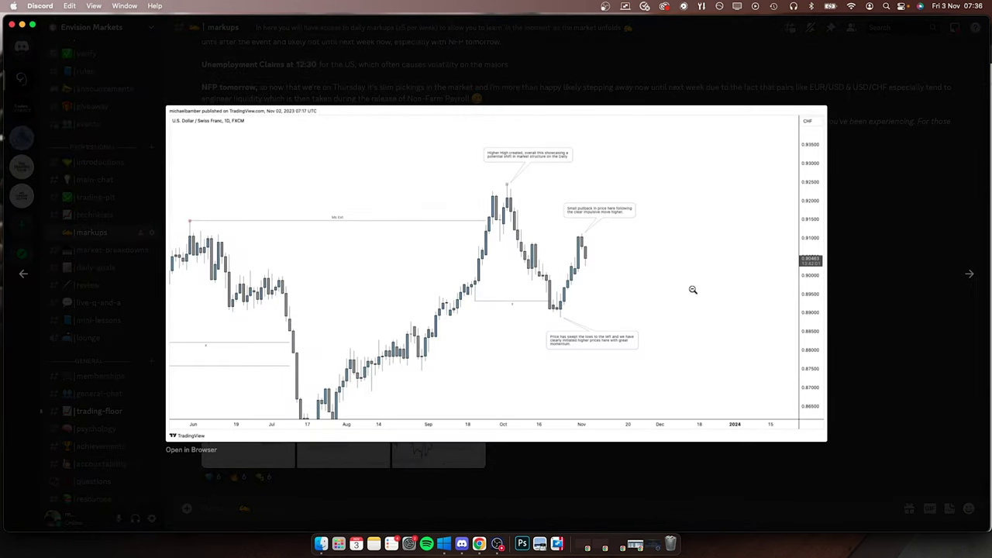
{"action": "left_click", "coordinate": [970, 274]}
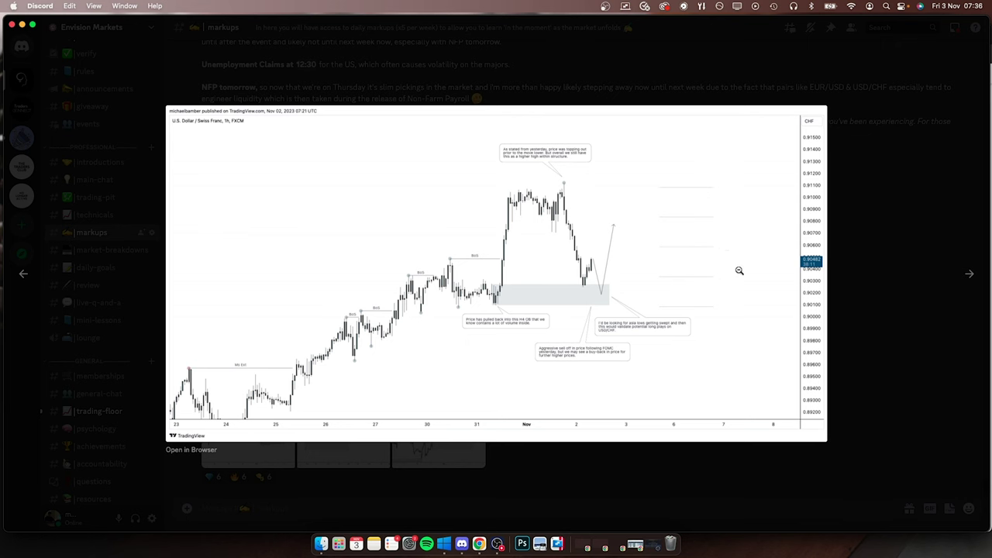
{"action": "left_click", "coordinate": [870, 282]}
Step: Return to TradingView in Chrome and bring up the USDCHF 1-hour chart with its recent price action and drawings in view
{"action": "left_click", "coordinate": [479, 543]}
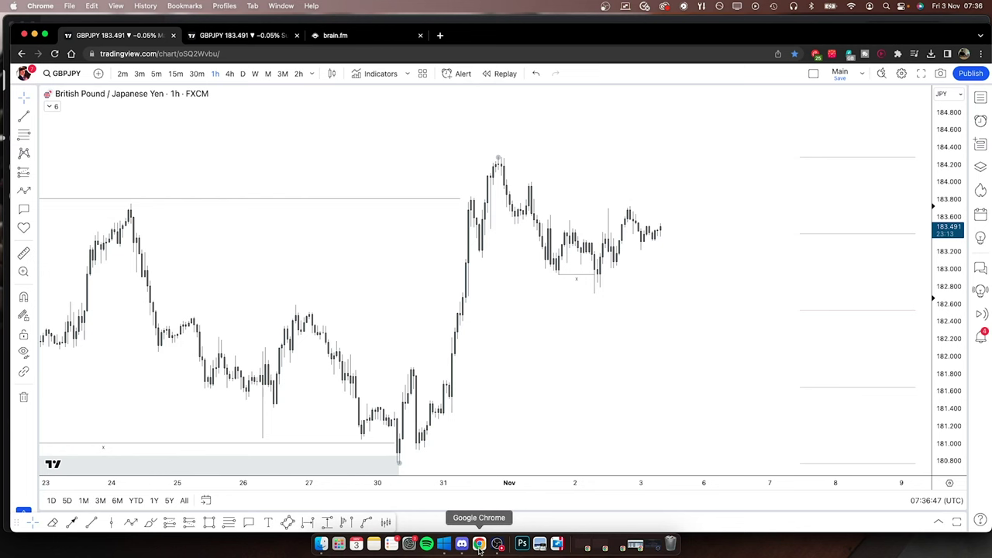
{"action": "key", "text": "space"}
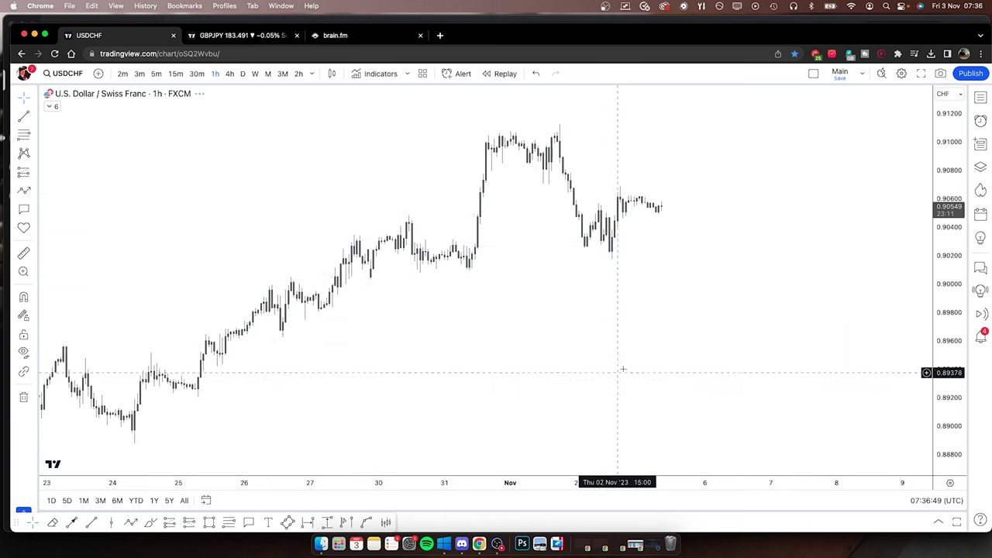
{"action": "scroll", "coordinate": [865, 350], "scroll_direction": "down", "scroll_amount": 3}
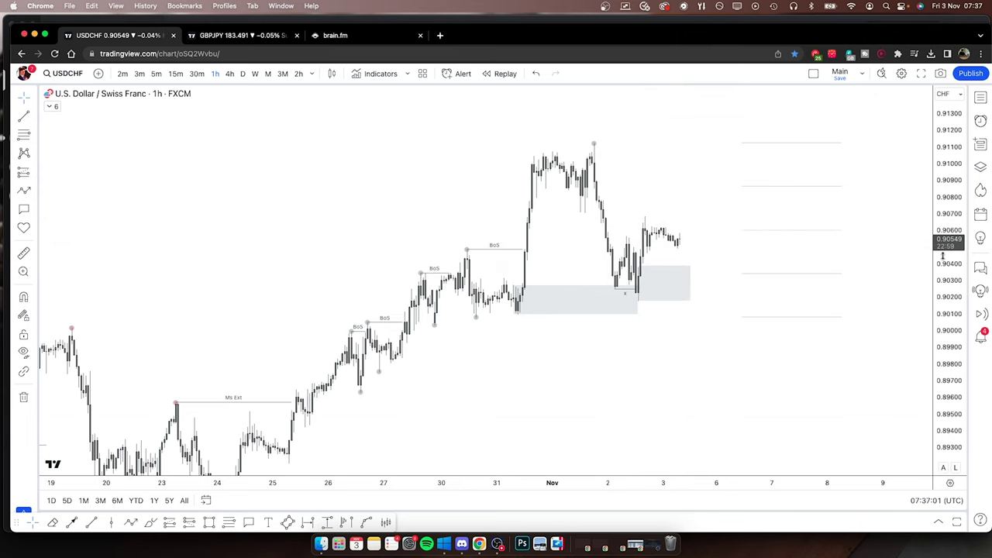
{"action": "left_click_drag", "start_coordinate": [942, 256], "coordinate": [944, 260]}
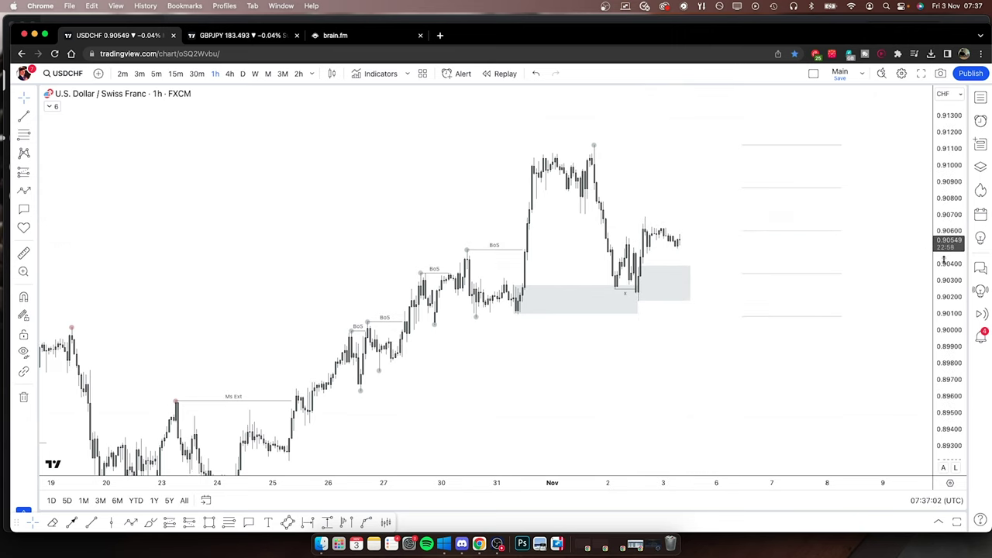
Step: In Discord's markups message, write the paragraph about not every day being a trading day and working on the October ASR before the review call
{"action": "left_click", "coordinate": [34, 35]}
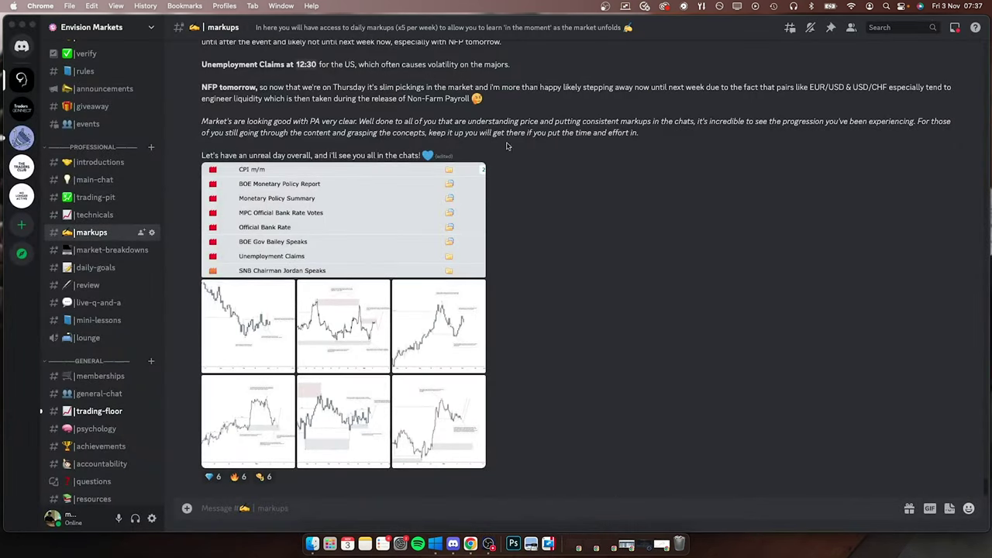
{"action": "left_click", "coordinate": [532, 320]}
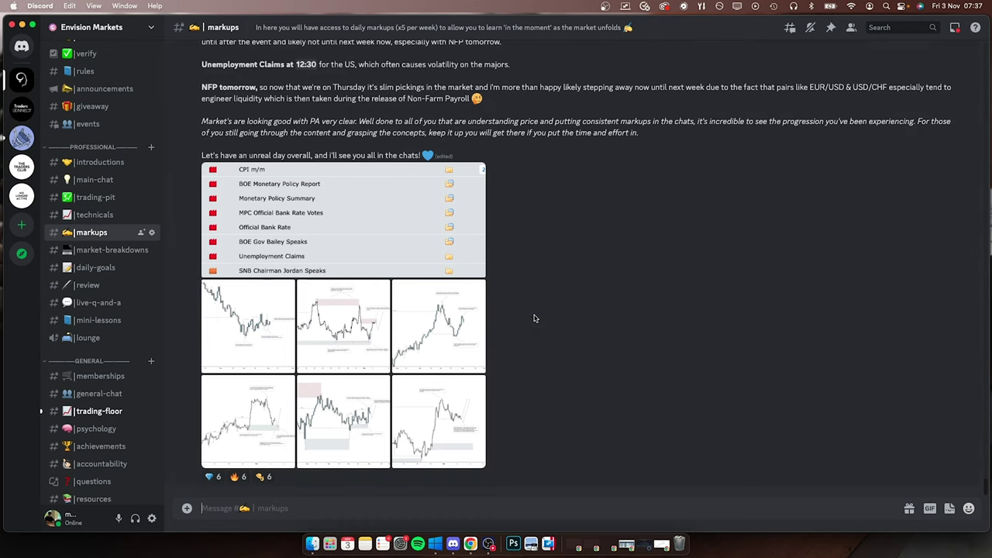
{"action": "type", "text": "Remember, not every day is a trading day. Today being a prime e"}
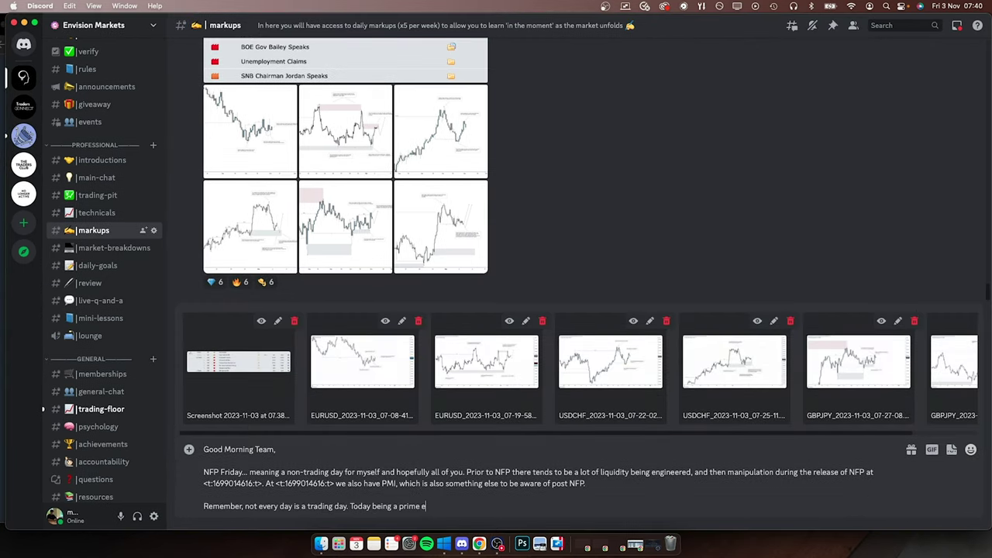
{"action": "type", "text": "xample of that. We have more than enough opportunity on a monthly basis; So when it comes to days like today, the best thing that we can do is sit back, go work on your October ASR prior to the # ⁄ |review call over the coming days, or go work on something else that is going to move the needle closer to where you want to be."}
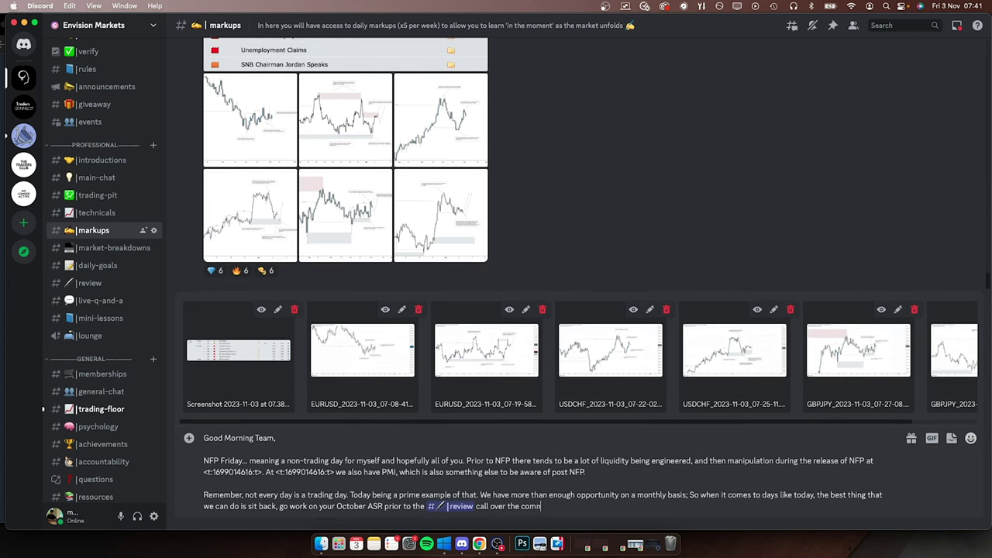
Step: Add a paragraph saying markets overall look clear and to wait for the NFP bloodbath before positioning for the move next week
{"action": "key", "text": "shift+Return"}
{"action": "key", "text": "shift+Return"}
{"action": "type", "text": "Marktets overall are looking clear, as they have all week. But now we can sit back, observe price and wait for the NFP bloodbath to take place before then positioning ourselves correctly for the lions portion of the move hopefully next week."}
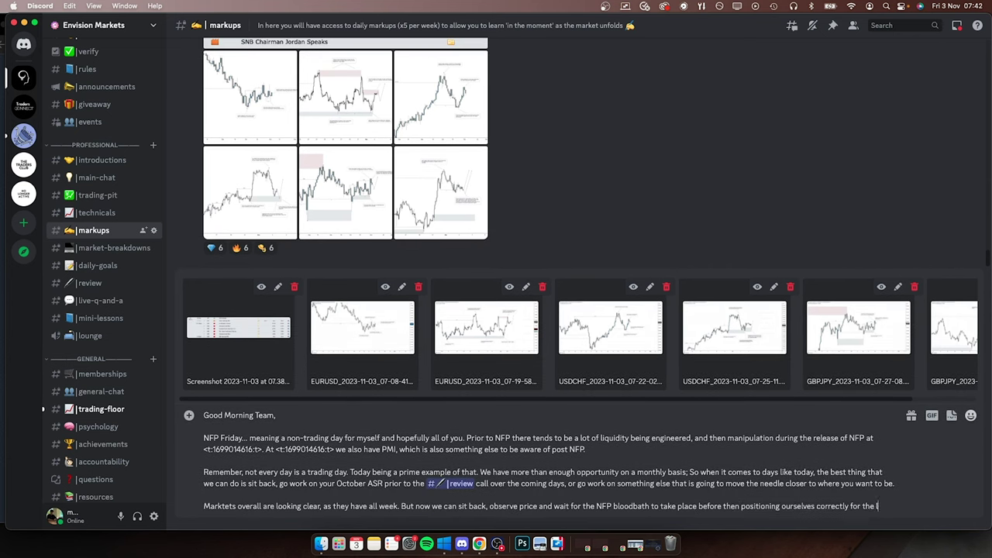
{"action": "key", "text": "shift+Return"}
{"action": "key", "text": "shift+Return"}
{"action": "type", "text": "Have a great day everyone, i'll be doing a lounge call at"}
{"action": "key", "text": "super+Tab"}
{"action": "key", "text": "super+Tab"}
{"action": "key", "text": "super+v"}
{"action": "type", "text": "whilst NFP is unfolding so that we can talk through it and i'll be answering any questions that you all have. Keen to chat with you all, speak then! **"}
{"action": "left_click", "coordinate": [970, 347]}
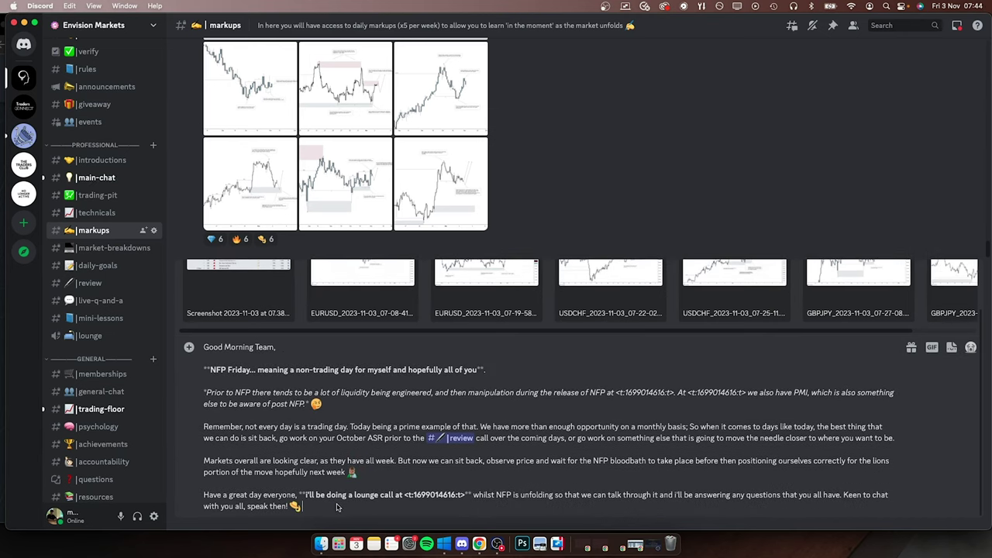
Step: Send the NFP Friday post with its chart attachments to the markups channel and read through the published message
{"action": "key", "text": "Return"}
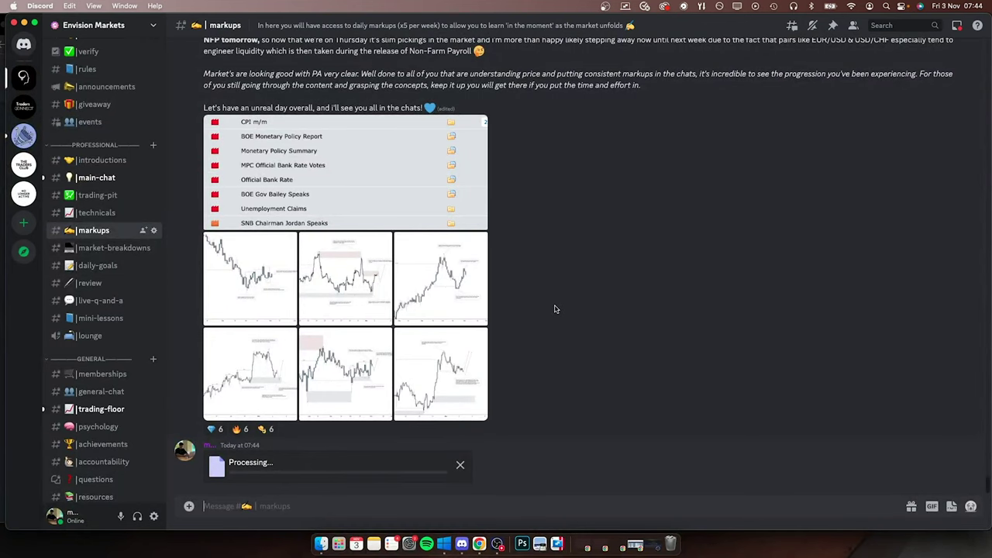
{"action": "scroll", "coordinate": [578, 267], "scroll_direction": "up", "scroll_amount": 2}
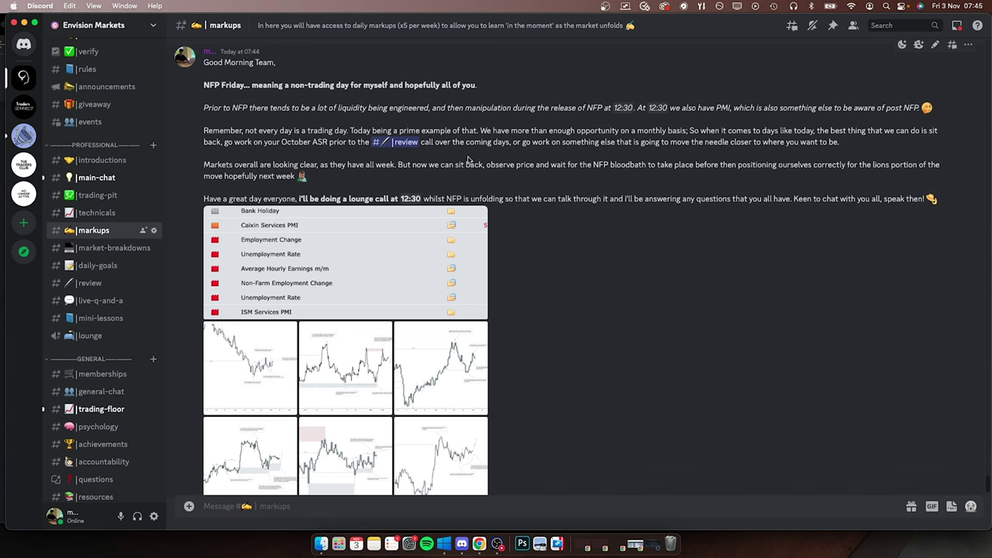
{"action": "scroll", "coordinate": [468, 161], "scroll_direction": "down", "scroll_amount": 1}
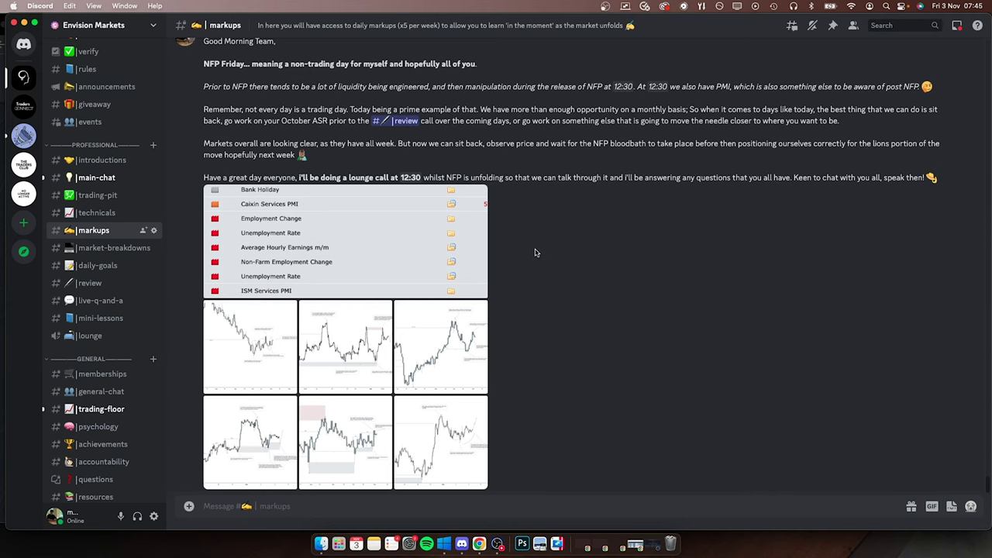
{"action": "scroll", "coordinate": [539, 276], "scroll_direction": "down", "scroll_amount": 1}
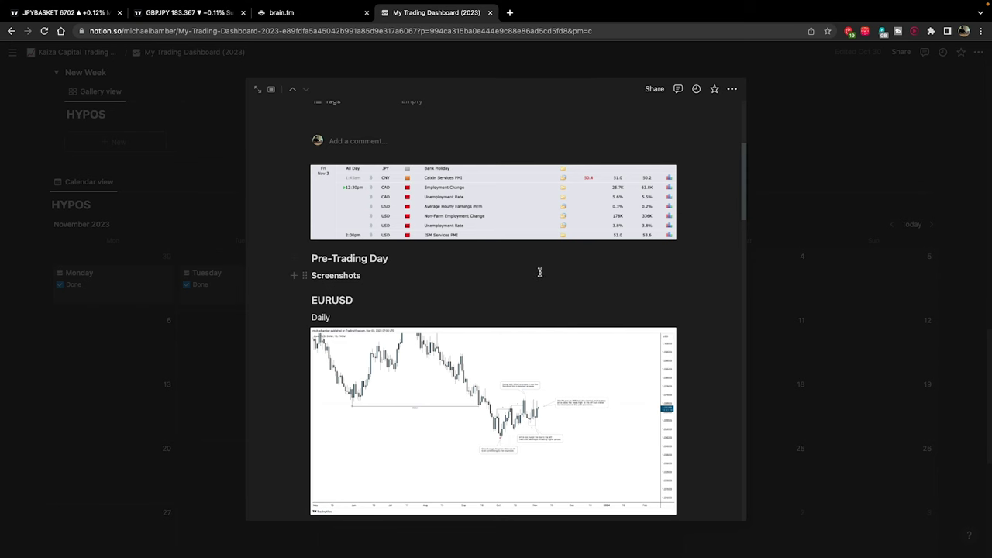
Step: Review the Pre-Trading Day daily and H1 screenshots for EURUSD, USDCHF and GBPJPY in the Notion journal entry
{"action": "scroll", "coordinate": [540, 272], "scroll_direction": "down", "scroll_amount": 1}
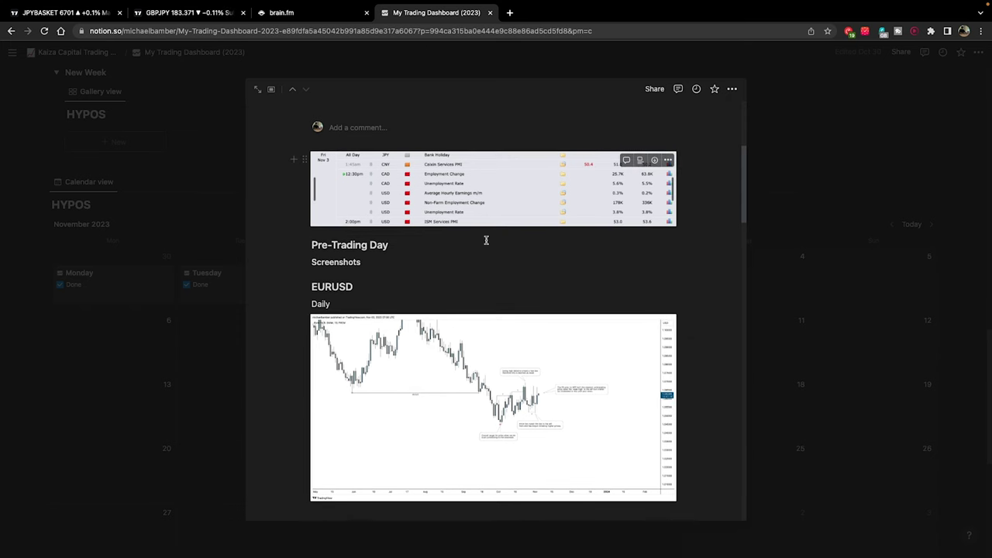
{"action": "scroll", "coordinate": [478, 230], "scroll_direction": "down", "scroll_amount": 3}
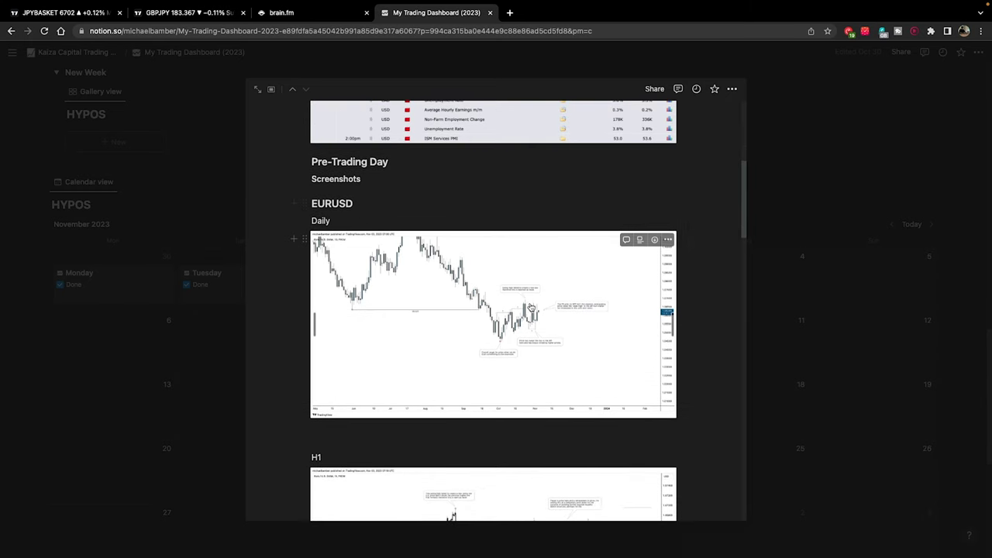
{"action": "scroll", "coordinate": [533, 286], "scroll_direction": "down", "scroll_amount": 1}
{"action": "scroll", "coordinate": [560, 334], "scroll_direction": "down", "scroll_amount": 10}
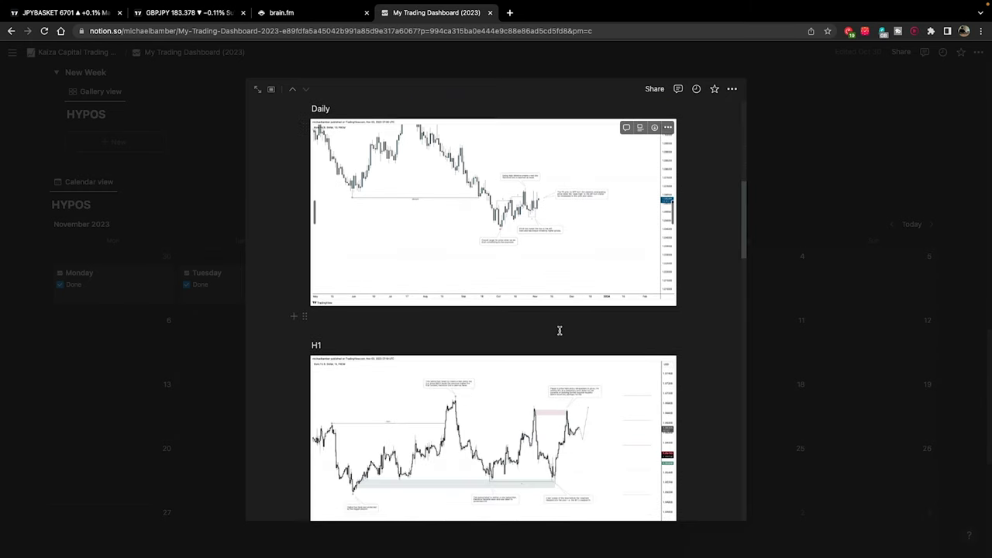
{"action": "scroll", "coordinate": [555, 399], "scroll_direction": "down", "scroll_amount": 4}
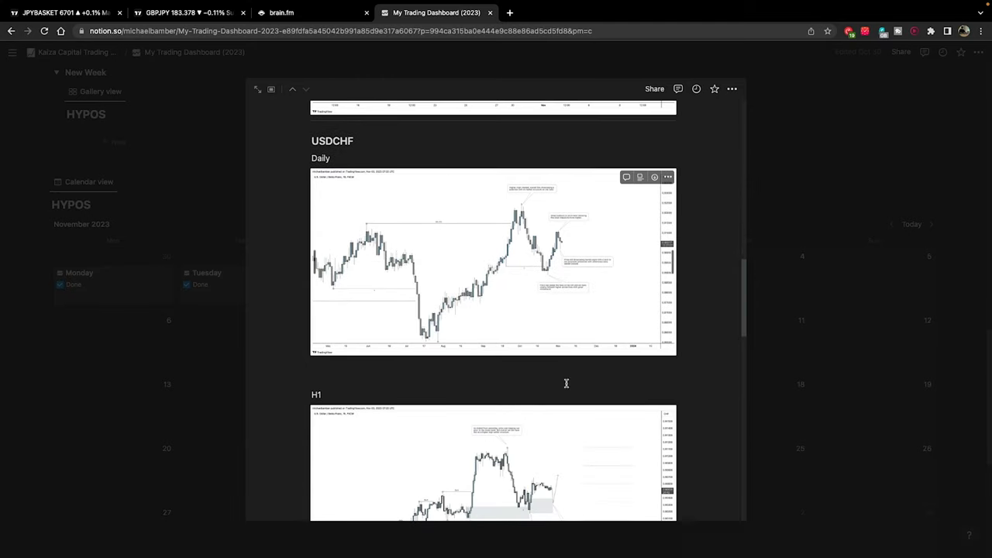
{"action": "scroll", "coordinate": [588, 247], "scroll_direction": "down", "scroll_amount": 12}
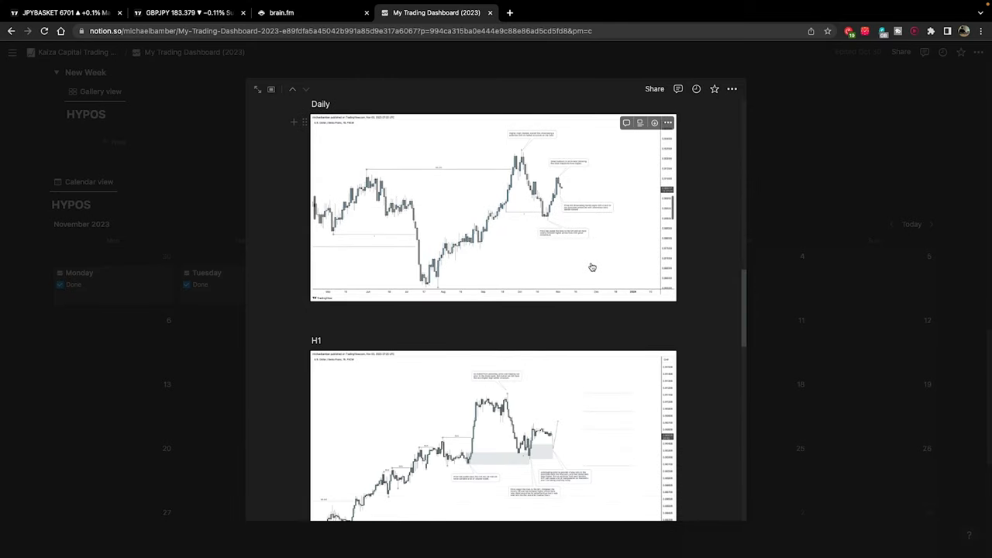
{"action": "scroll", "coordinate": [603, 292], "scroll_direction": "down", "scroll_amount": 9}
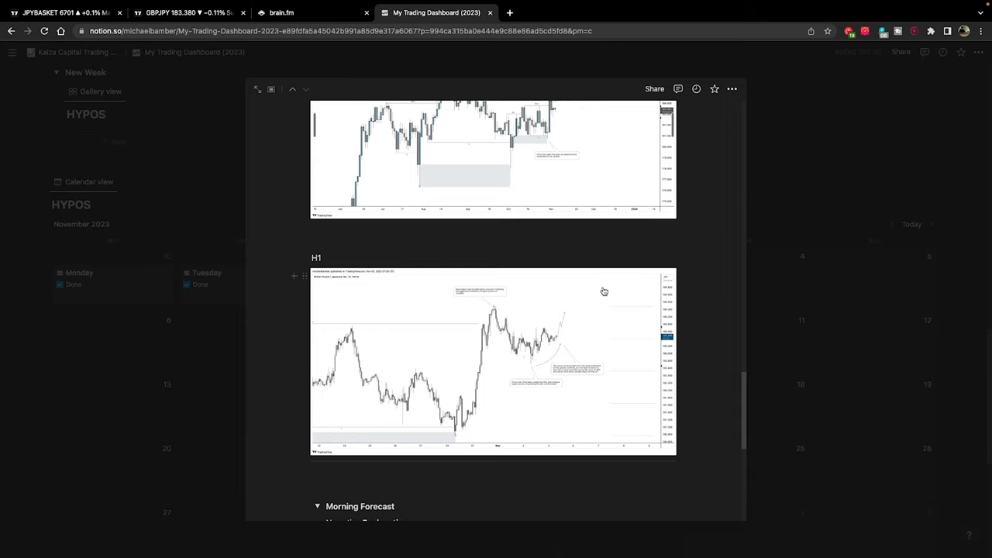
Step: Read the Morning Forecast and Mental Game Check-in answers in the journal entry
{"action": "scroll", "coordinate": [604, 289], "scroll_direction": "down", "scroll_amount": 1}
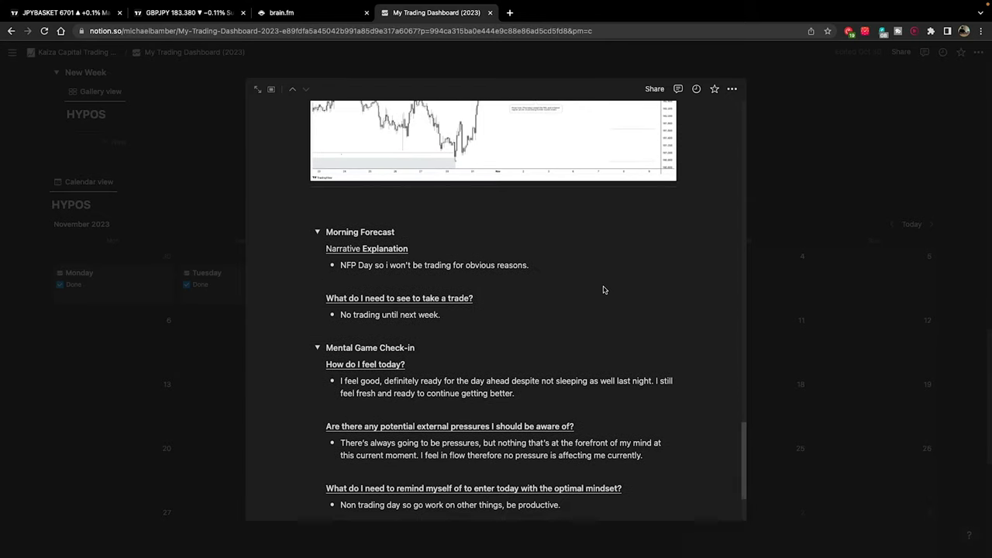
{"action": "scroll", "coordinate": [604, 286], "scroll_direction": "down", "scroll_amount": 1}
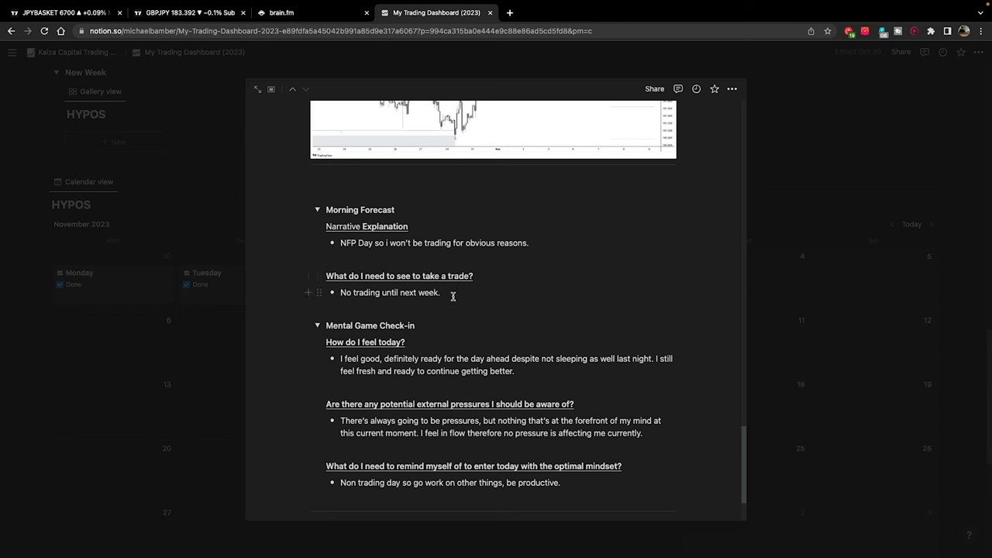
{"action": "left_click_drag", "start_coordinate": [450, 242], "coordinate": [318, 241]}
{"action": "left_click", "coordinate": [320, 239]}
{"action": "scroll", "coordinate": [443, 315], "scroll_direction": "down", "scroll_amount": 1}
{"action": "scroll", "coordinate": [432, 310], "scroll_direction": "down", "scroll_amount": 1}
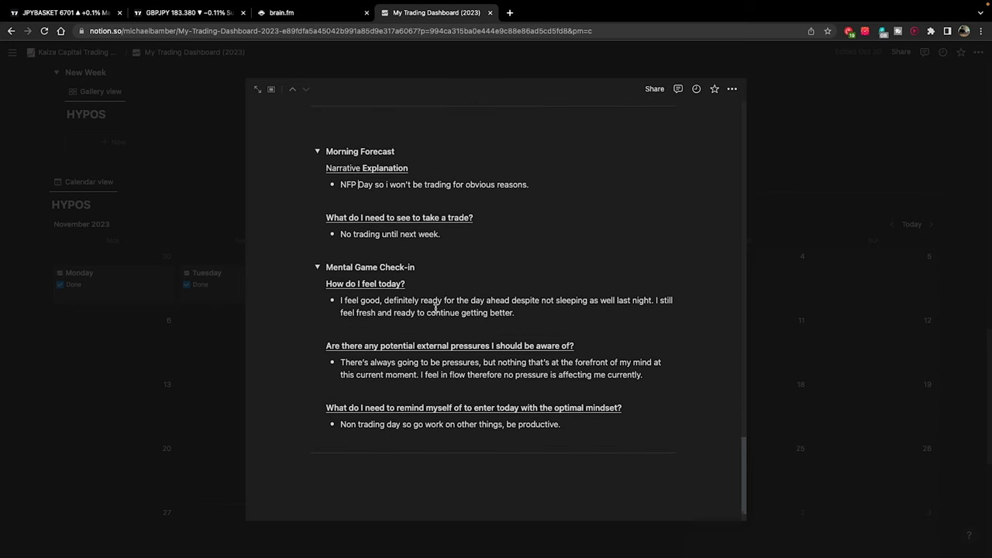
{"action": "scroll", "coordinate": [408, 317], "scroll_direction": "down", "scroll_amount": 1}
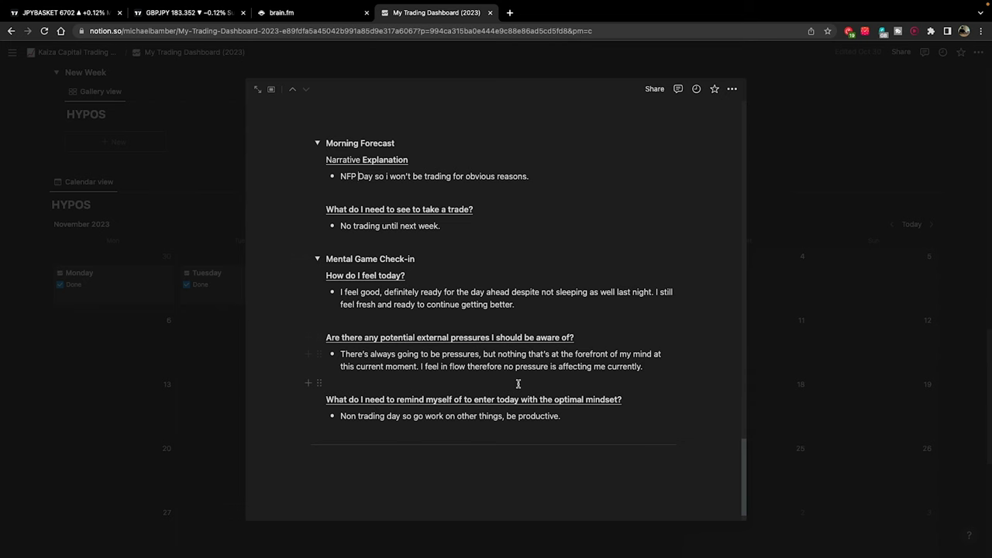
Step: Go back to the journal entry's news calendar and look over the EURUSD and USDCHF chart screenshots again
{"action": "scroll", "coordinate": [520, 353], "scroll_direction": "up", "scroll_amount": 5}
{"action": "scroll", "coordinate": [521, 352], "scroll_direction": "up", "scroll_amount": 7}
{"action": "scroll", "coordinate": [529, 324], "scroll_direction": "up", "scroll_amount": 5}
{"action": "scroll", "coordinate": [527, 318], "scroll_direction": "up", "scroll_amount": 10}
{"action": "scroll", "coordinate": [527, 320], "scroll_direction": "up", "scroll_amount": 12}
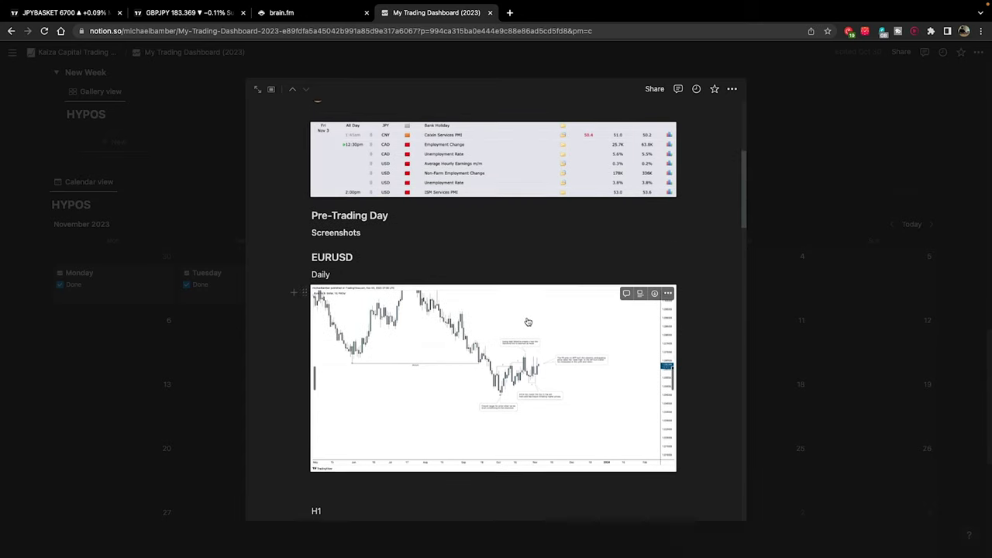
{"action": "scroll", "coordinate": [528, 322], "scroll_direction": "up", "scroll_amount": 2}
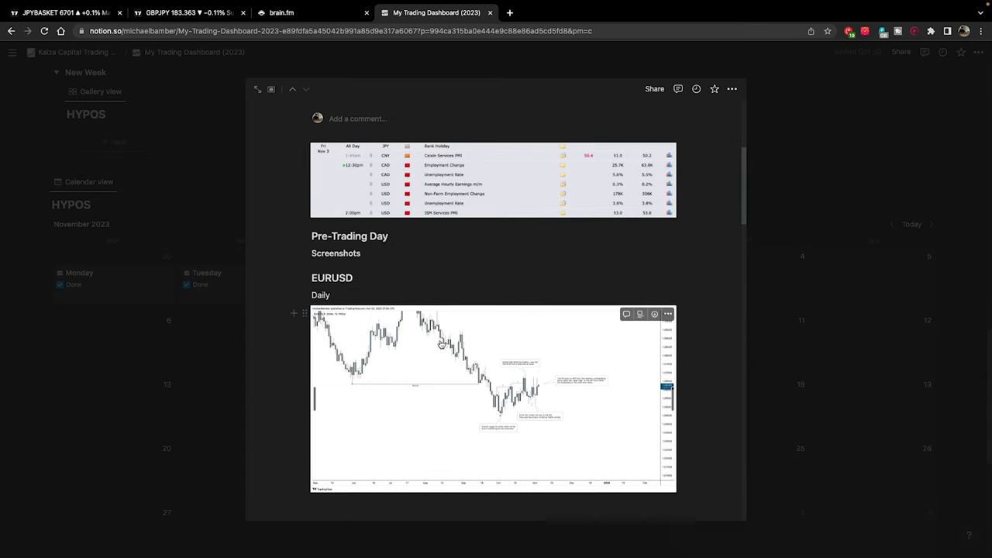
{"action": "scroll", "coordinate": [491, 322], "scroll_direction": "down", "scroll_amount": 6}
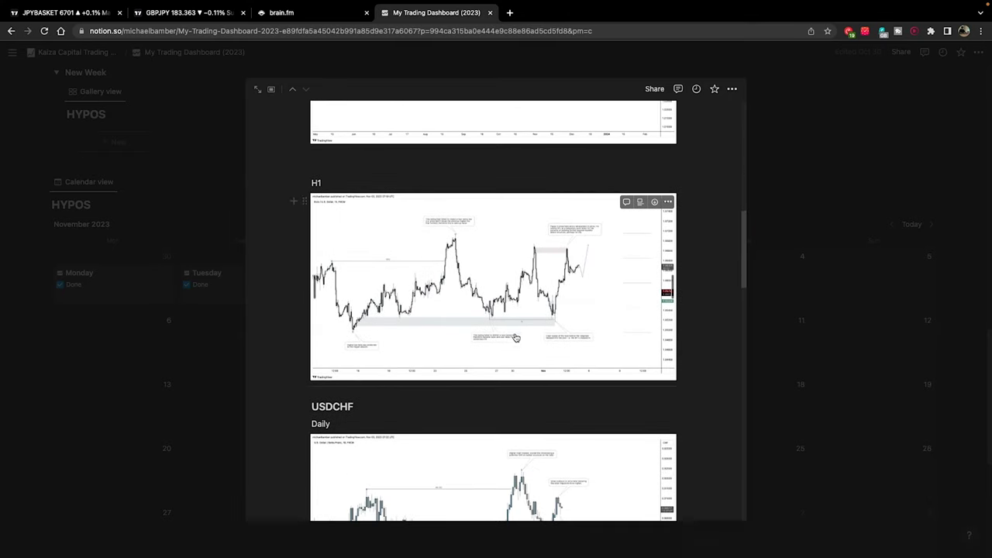
{"action": "scroll", "coordinate": [516, 337], "scroll_direction": "down", "scroll_amount": 7}
{"action": "scroll", "coordinate": [518, 339], "scroll_direction": "down", "scroll_amount": 2}
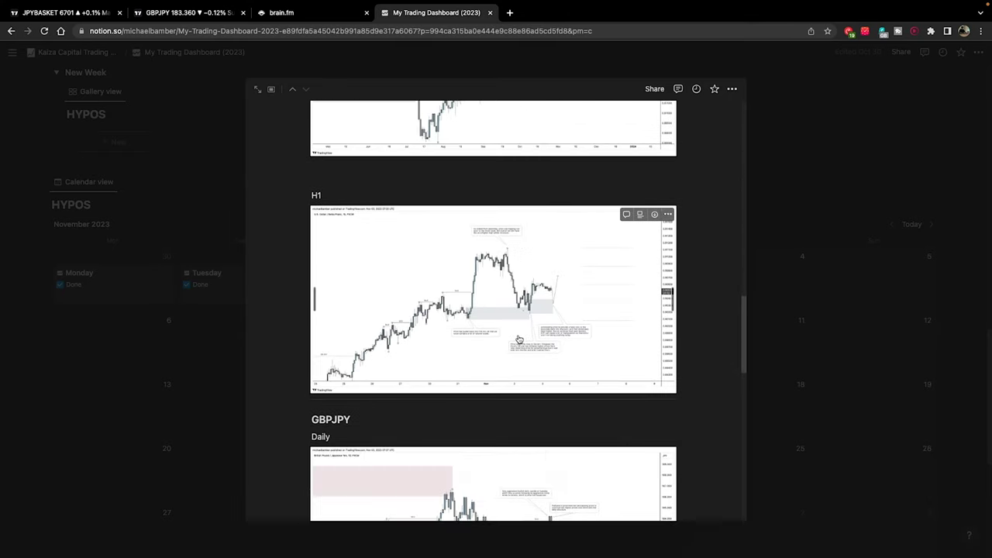
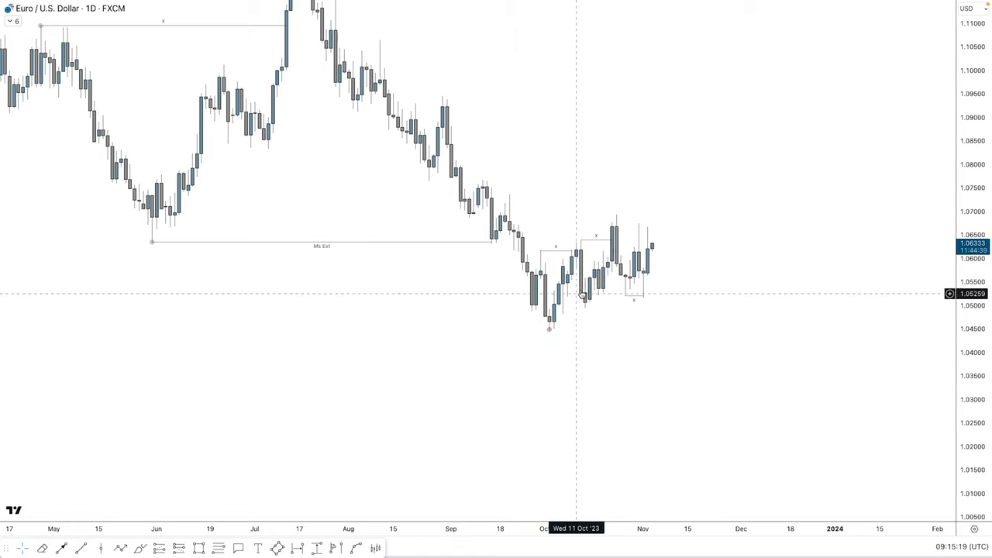
Step: Examine the recent October and November price action on the EURUSD daily chart in TradingView at closer range
{"action": "scroll", "coordinate": [821, 305], "scroll_direction": "left", "scroll_amount": 2}
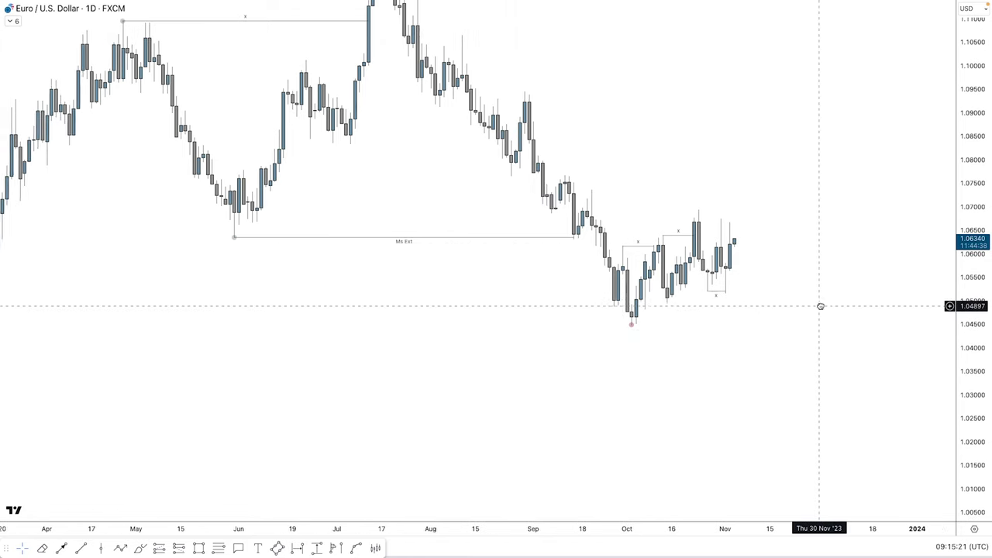
{"action": "scroll", "coordinate": [852, 302], "scroll_direction": "up", "scroll_amount": 3}
{"action": "scroll", "coordinate": [903, 266], "scroll_direction": "up", "scroll_amount": 2}
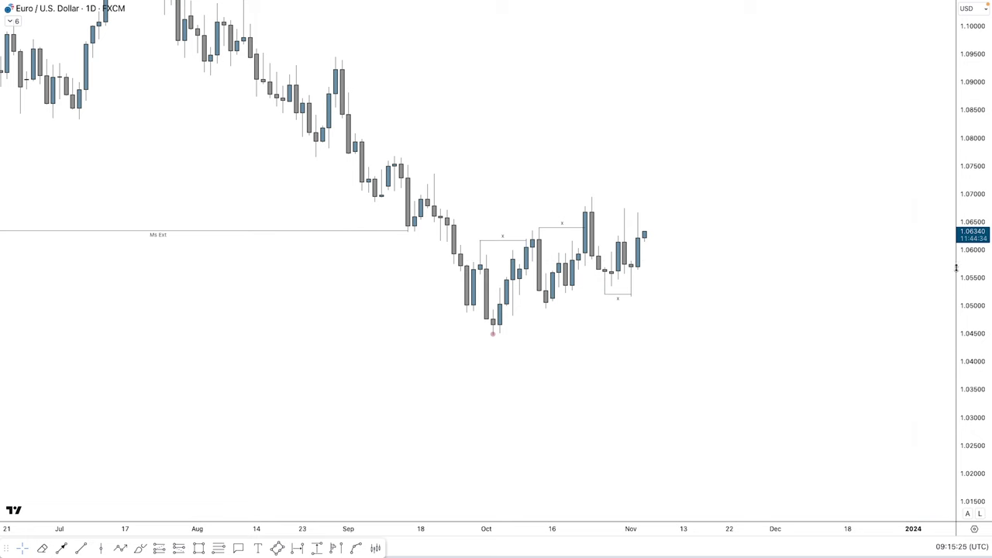
Step: Switch the EURUSD chart to the 4-hour timeframe and examine the marked structure and zones from October into early November
{"action": "left_click_drag", "start_coordinate": [956, 268], "coordinate": [956, 265]}
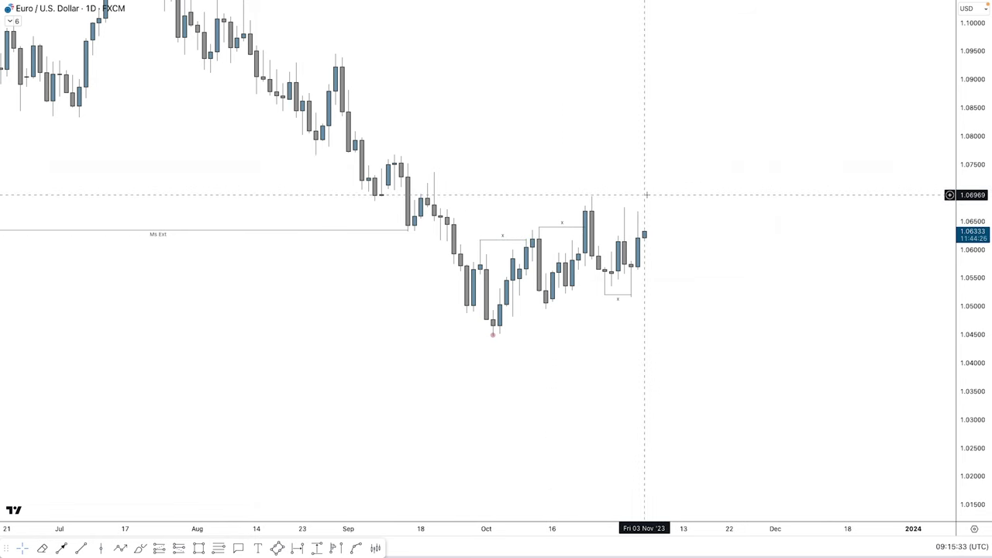
{"action": "scroll", "coordinate": [649, 195], "scroll_direction": "down", "scroll_amount": 5}
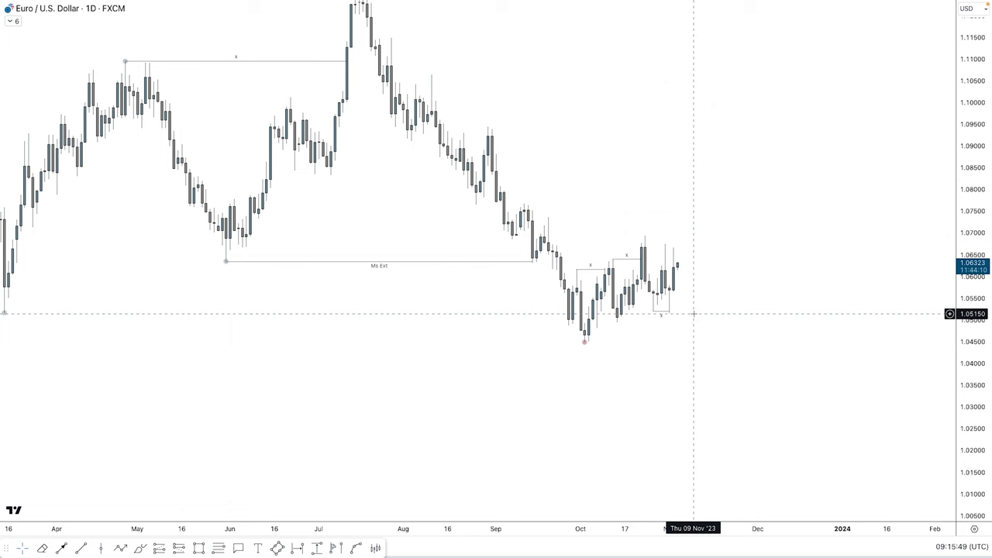
{"action": "type", "text": "240"}
{"action": "key", "text": "Return"}
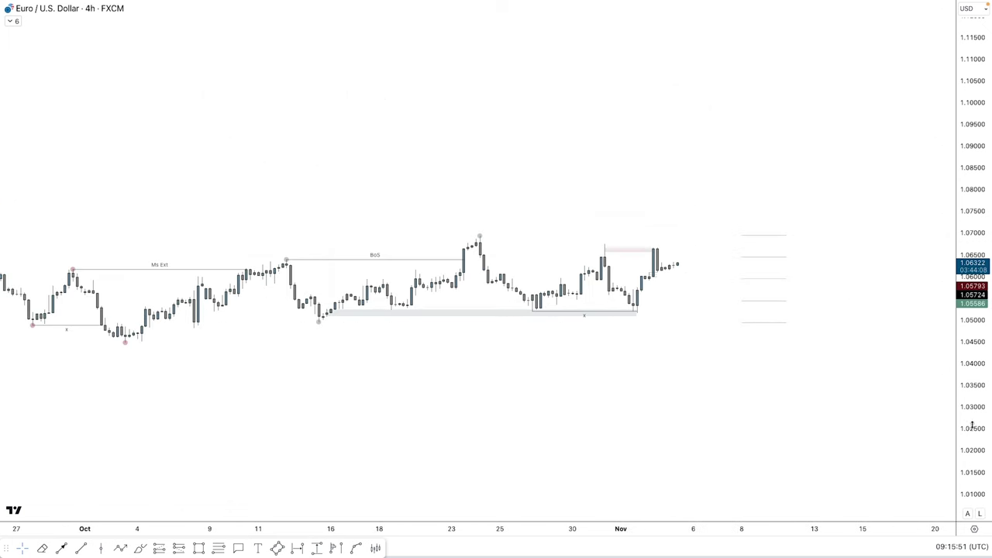
{"action": "double_click", "coordinate": [971, 426]}
{"action": "scroll", "coordinate": [880, 207], "scroll_direction": "up", "scroll_amount": 2}
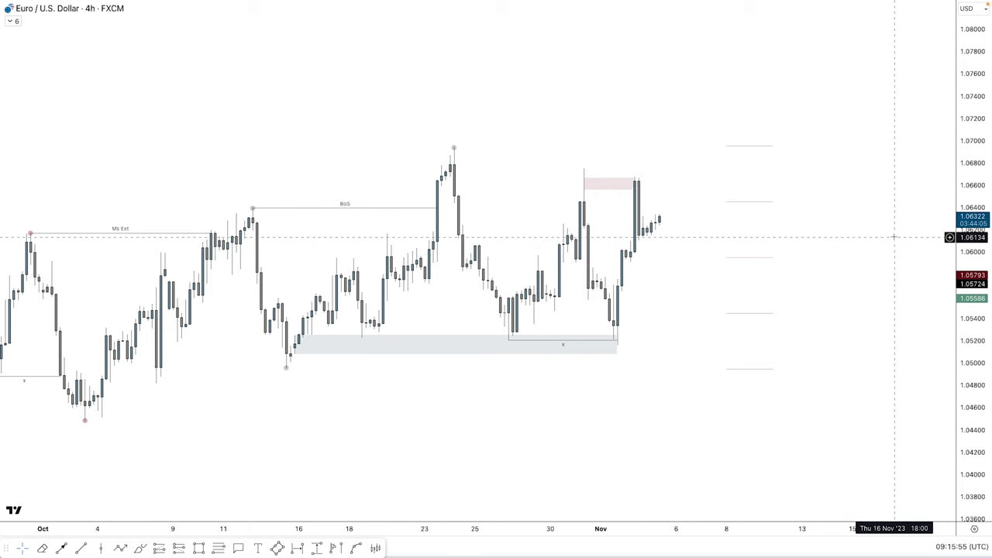
{"action": "scroll", "coordinate": [406, 294], "scroll_direction": "down", "scroll_amount": 2}
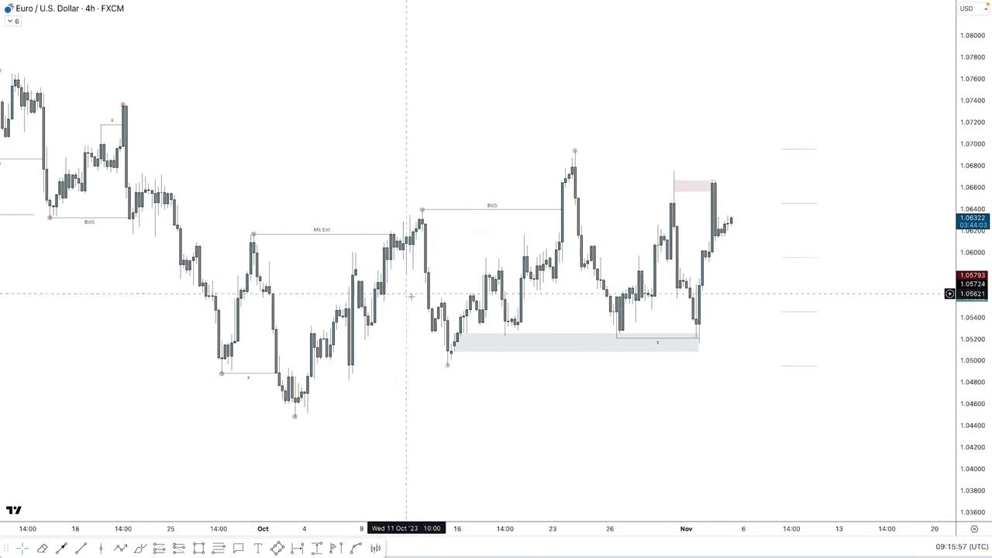
{"action": "scroll", "coordinate": [387, 341], "scroll_direction": "right", "scroll_amount": 1}
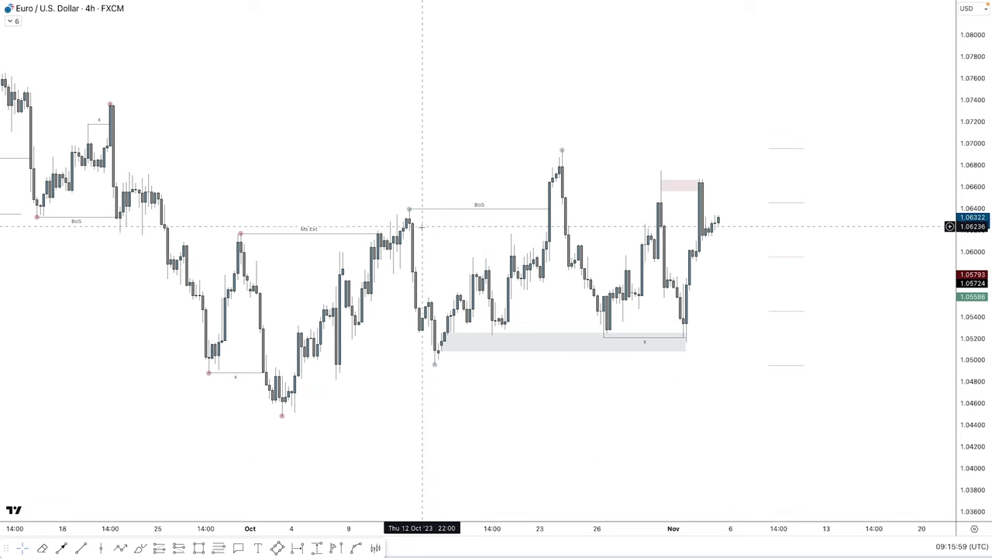
{"action": "scroll", "coordinate": [612, 194], "scroll_direction": "right", "scroll_amount": 1}
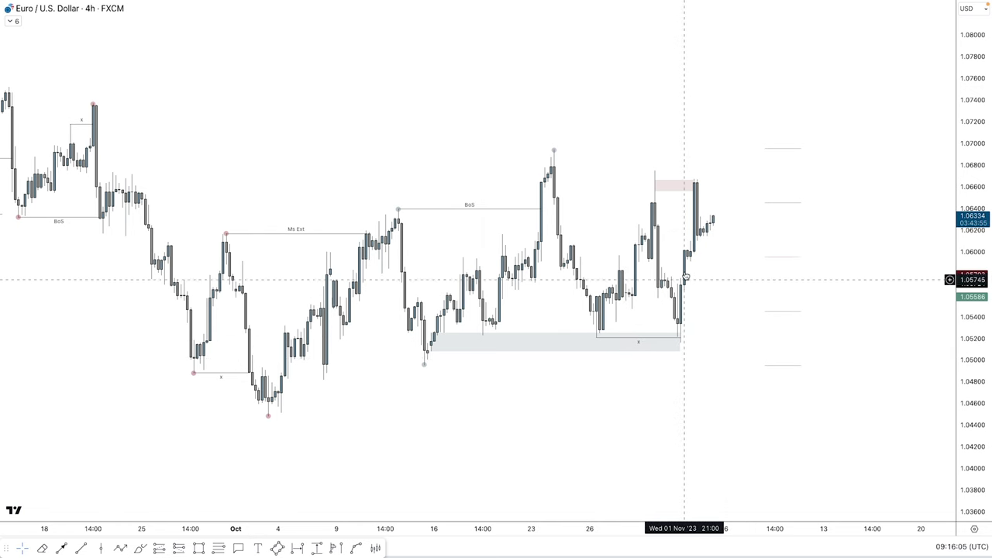
{"action": "scroll", "coordinate": [623, 183], "scroll_direction": "up", "scroll_amount": 2}
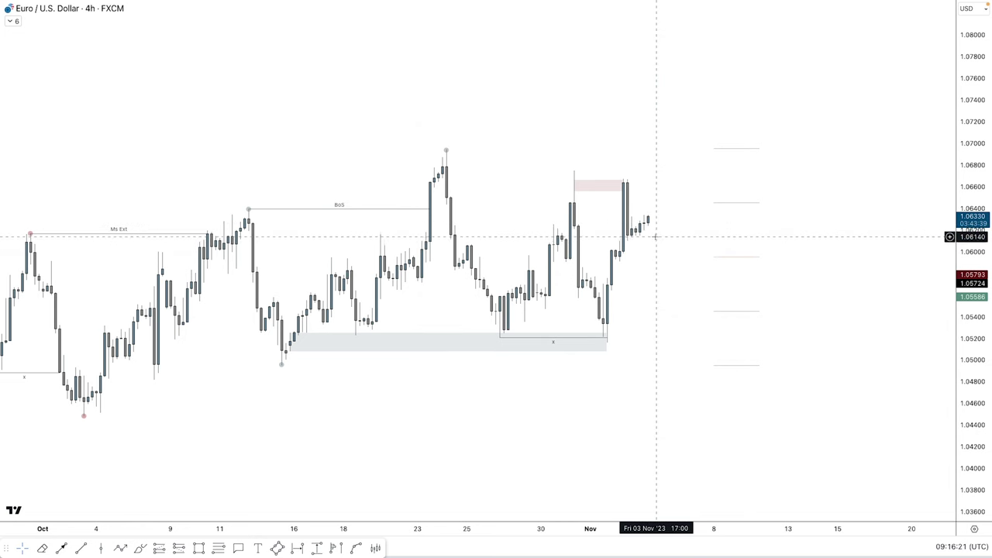
Step: Switch the EURUSD chart to the 1-hour timeframe and look over the price action between the grey and red zones
{"action": "type", "text": "60"}
{"action": "key", "text": "Return"}
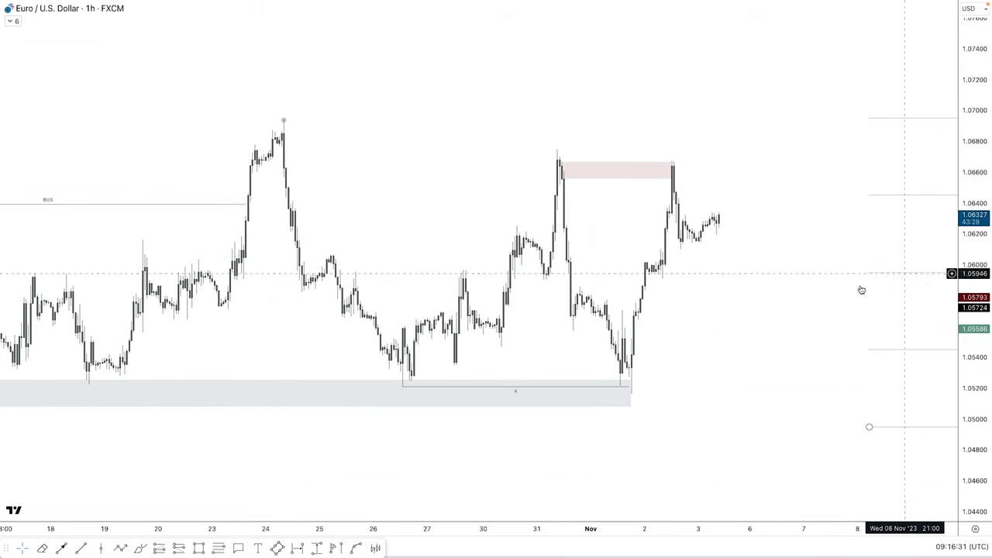
{"action": "scroll", "coordinate": [712, 250], "scroll_direction": "down", "scroll_amount": 3}
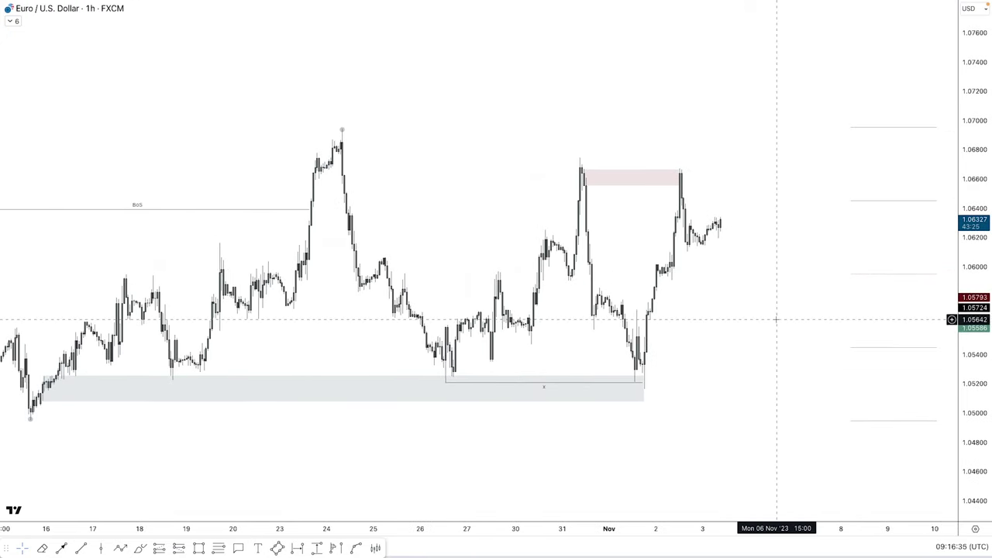
{"action": "left_click_drag", "start_coordinate": [775, 318], "coordinate": [721, 317]}
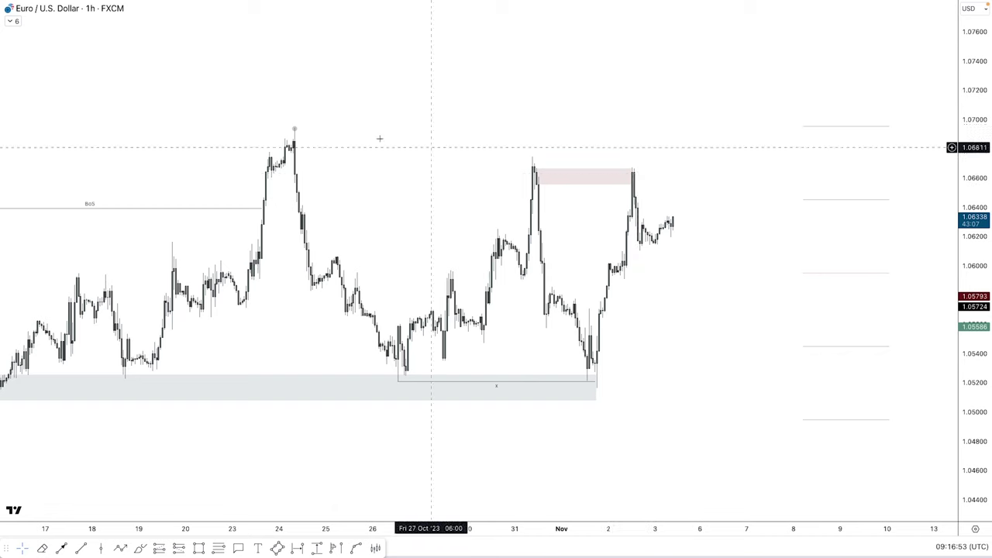
Step: Draw a temporary horizontal trend line at 1.06949 from the 24 October high to 3 November, and delete it
{"action": "left_click", "coordinate": [80, 547]}
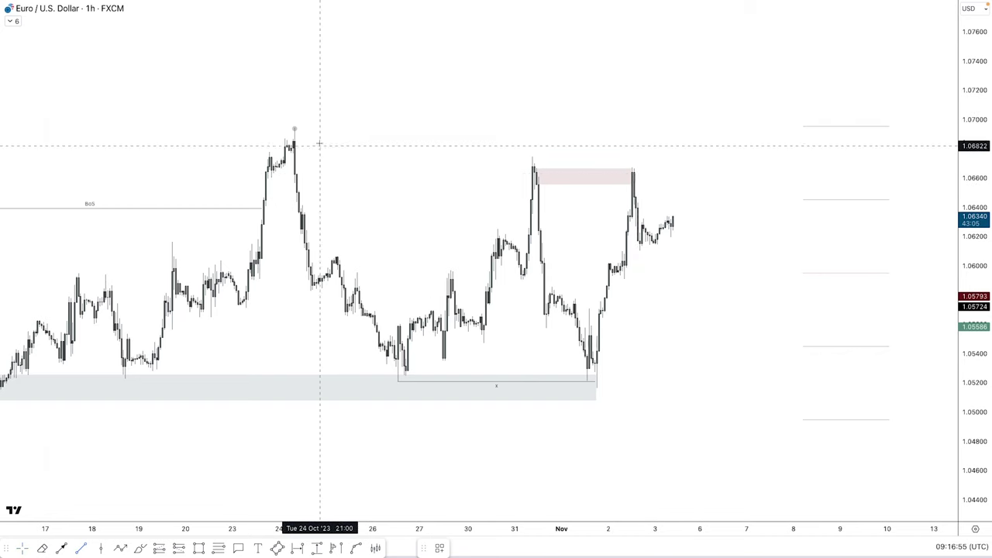
{"action": "left_click", "coordinate": [295, 127]}
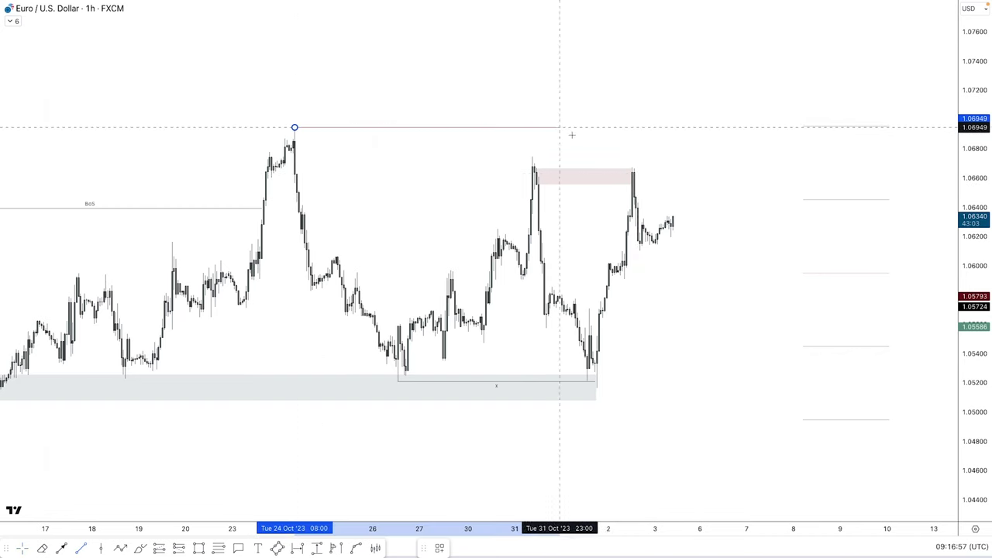
{"action": "left_click", "coordinate": [669, 129]}
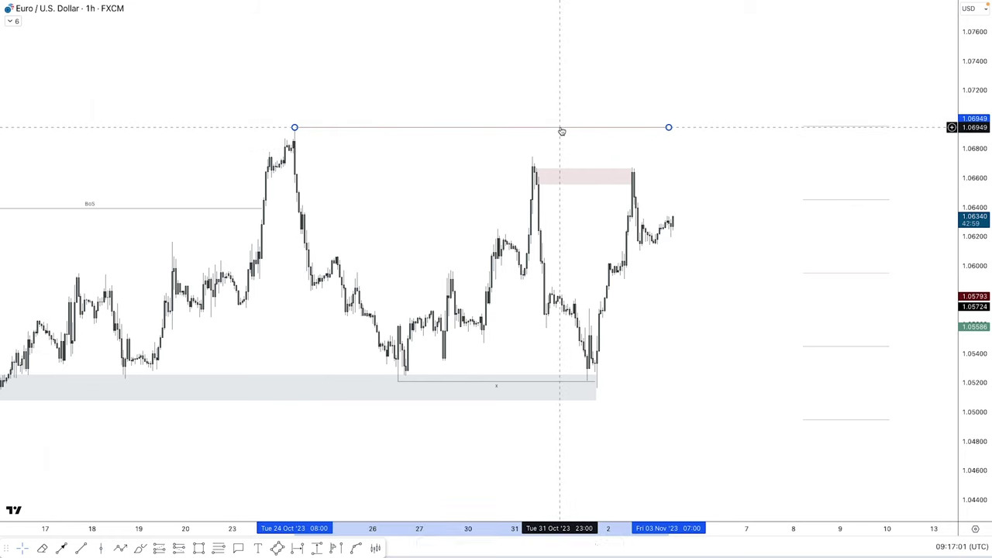
{"action": "key", "text": "Delete"}
Step: Bring up the USDCHF chart on the daily timeframe and examine the October and November swings at closer range
{"action": "left_click_drag", "start_coordinate": [971, 165], "coordinate": [972, 177]}
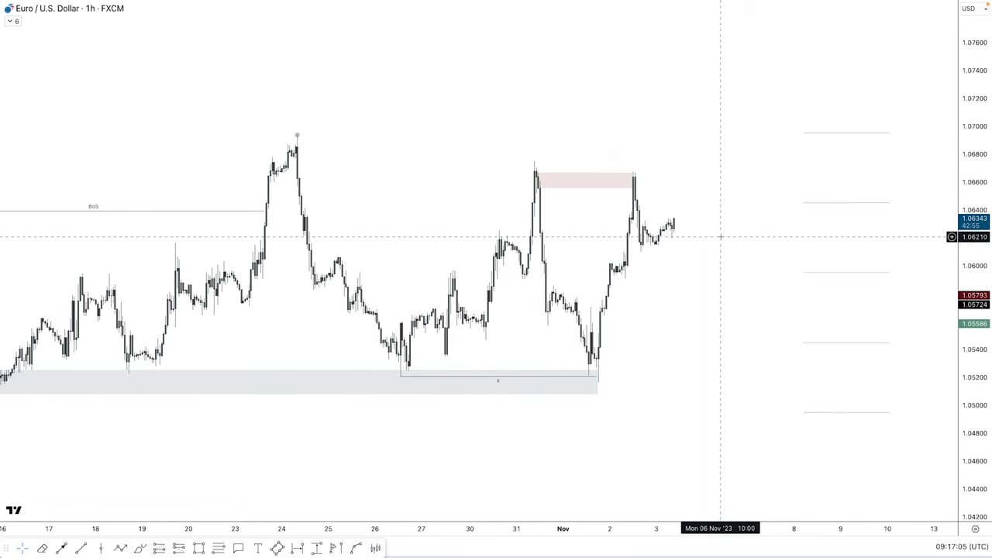
{"action": "key", "text": "space"}
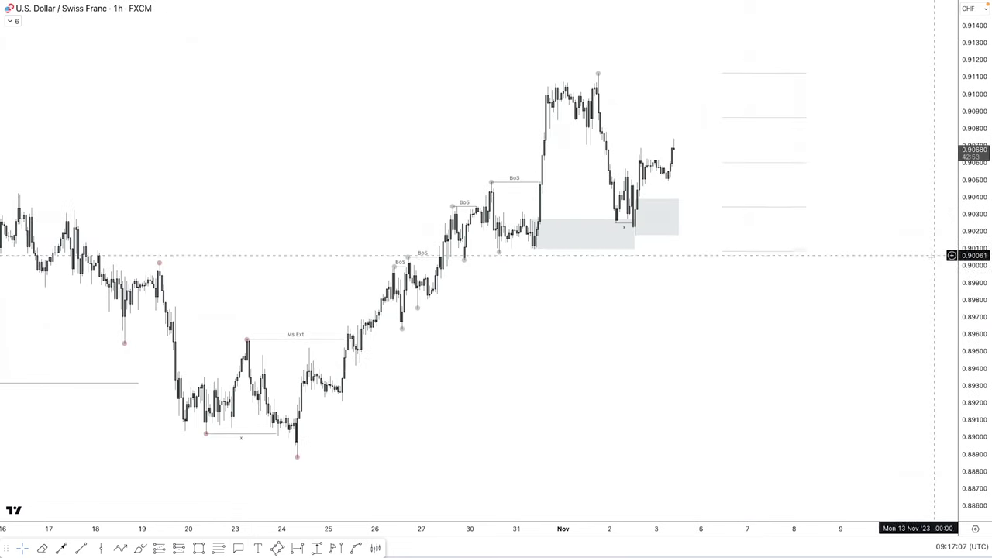
{"action": "type", "text": "1D"}
{"action": "key", "text": "Return"}
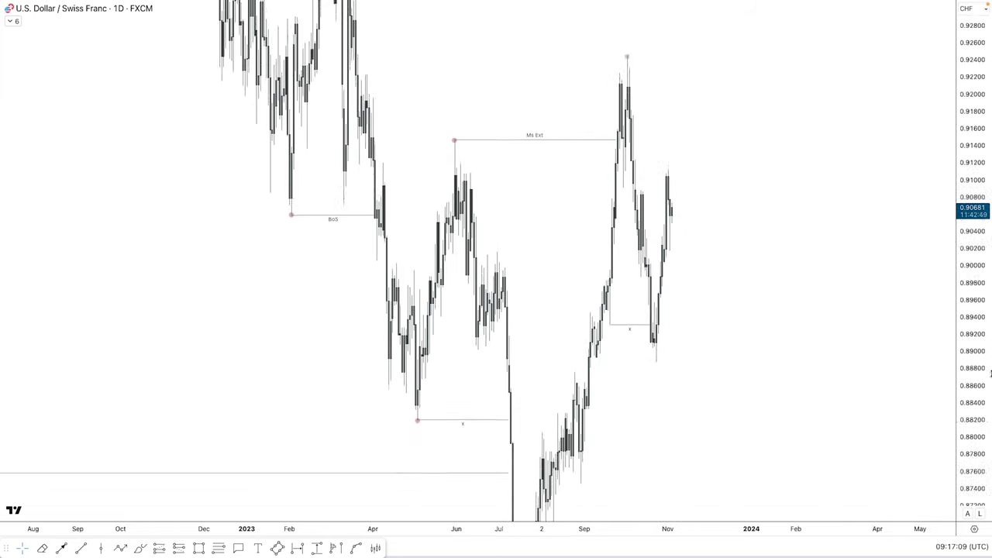
{"action": "scroll", "coordinate": [748, 364], "scroll_direction": "up", "scroll_amount": 5}
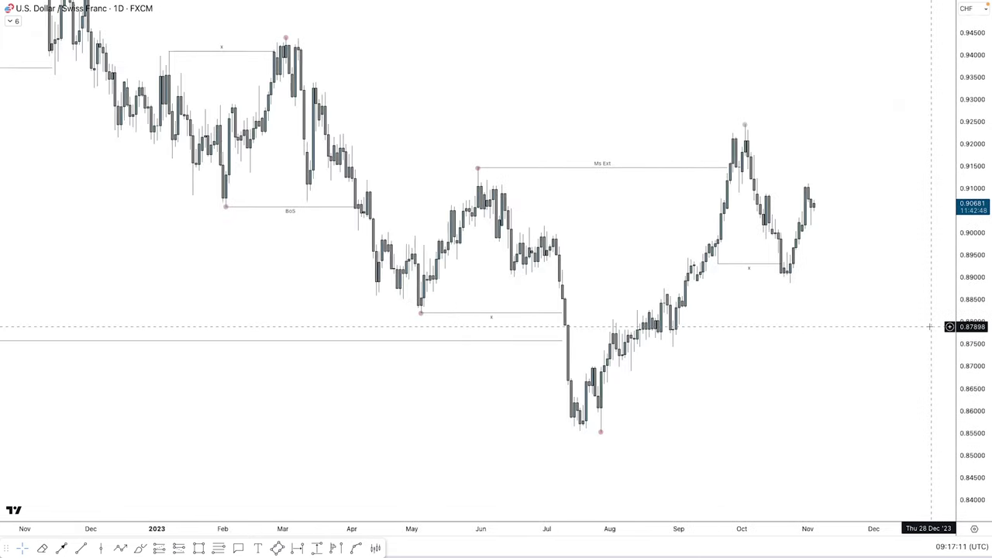
{"action": "left_click_drag", "start_coordinate": [899, 329], "coordinate": [835, 332]}
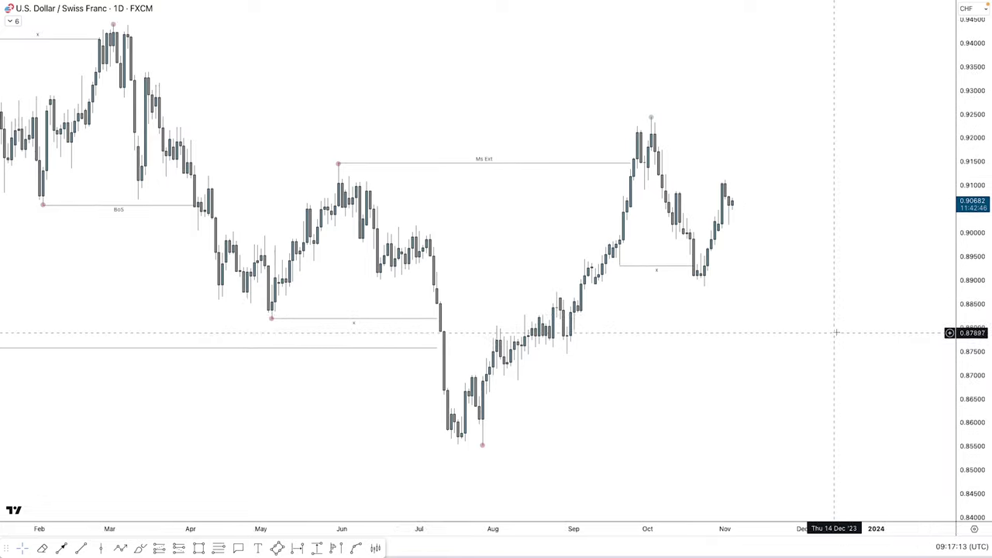
{"action": "left_click_drag", "start_coordinate": [887, 306], "coordinate": [839, 309]}
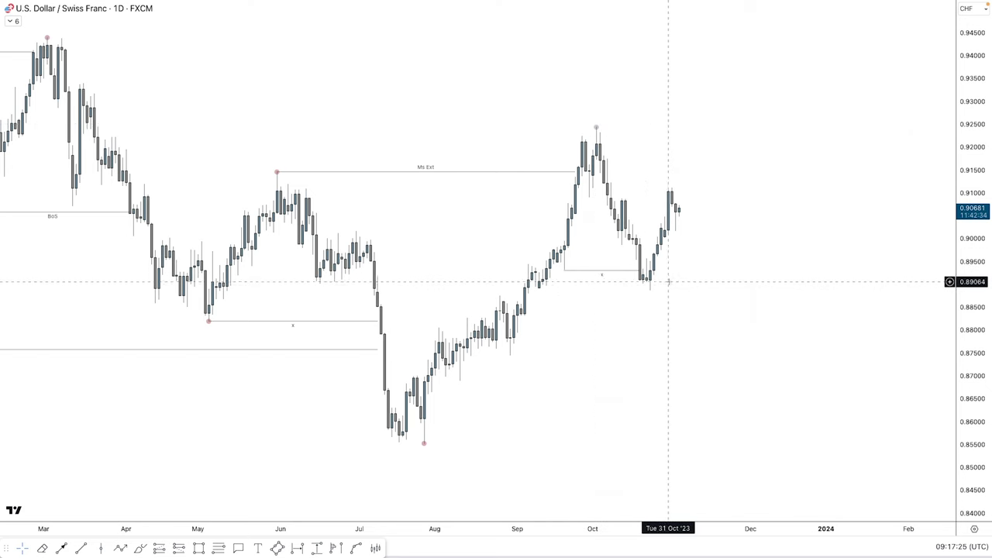
{"action": "scroll", "coordinate": [817, 310], "scroll_direction": "up", "scroll_amount": 5}
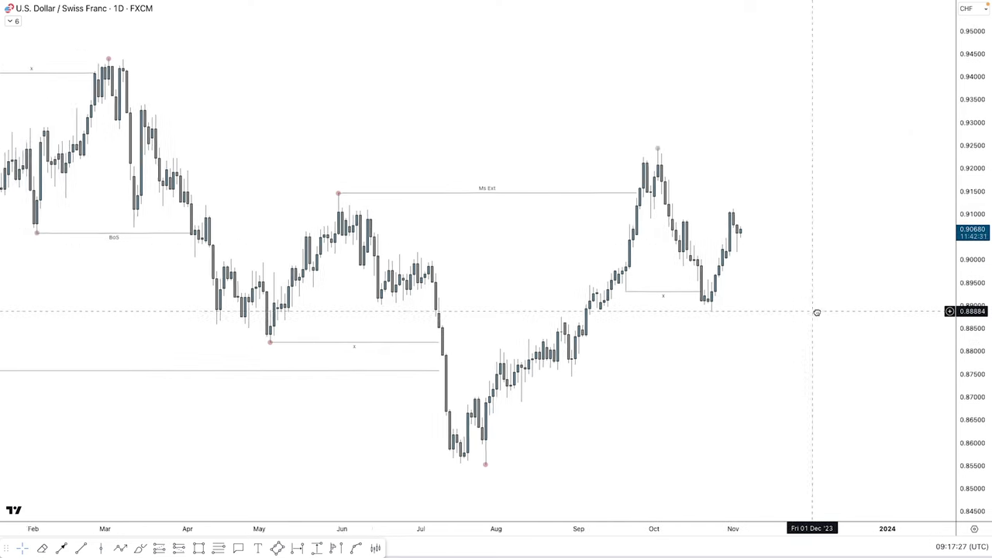
{"action": "scroll", "coordinate": [837, 306], "scroll_direction": "up", "scroll_amount": 5}
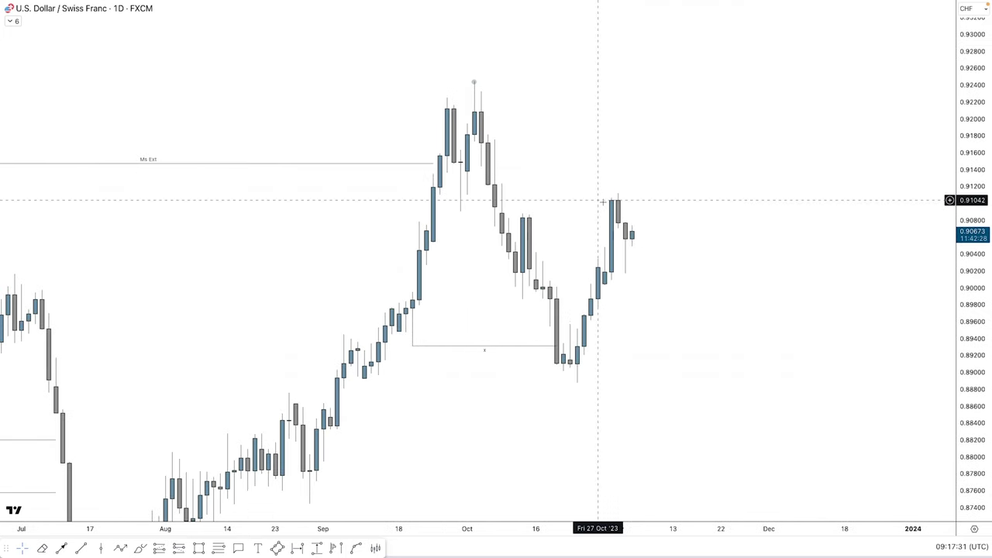
{"action": "scroll", "coordinate": [573, 192], "scroll_direction": "up", "scroll_amount": 2}
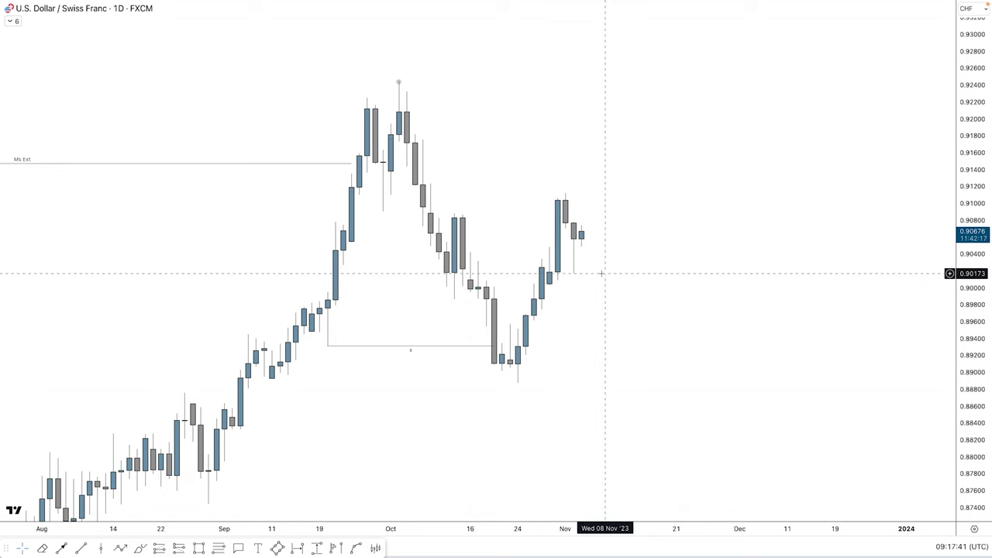
Step: Switch the USDCHF chart to the 4-hour timeframe and examine the rise from late October and its marked zones
{"action": "type", "text": "240"}
{"action": "key", "text": "Return"}
{"action": "scroll", "coordinate": [648, 268], "scroll_direction": "down", "scroll_amount": 5}
{"action": "scroll", "coordinate": [941, 267], "scroll_direction": "up", "scroll_amount": 5}
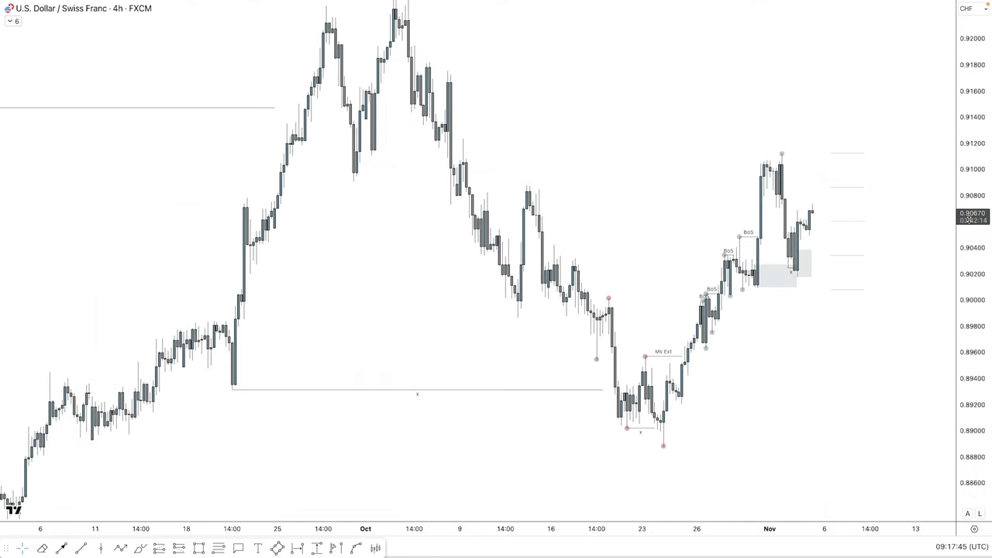
{"action": "scroll", "coordinate": [804, 349], "scroll_direction": "down", "scroll_amount": 3}
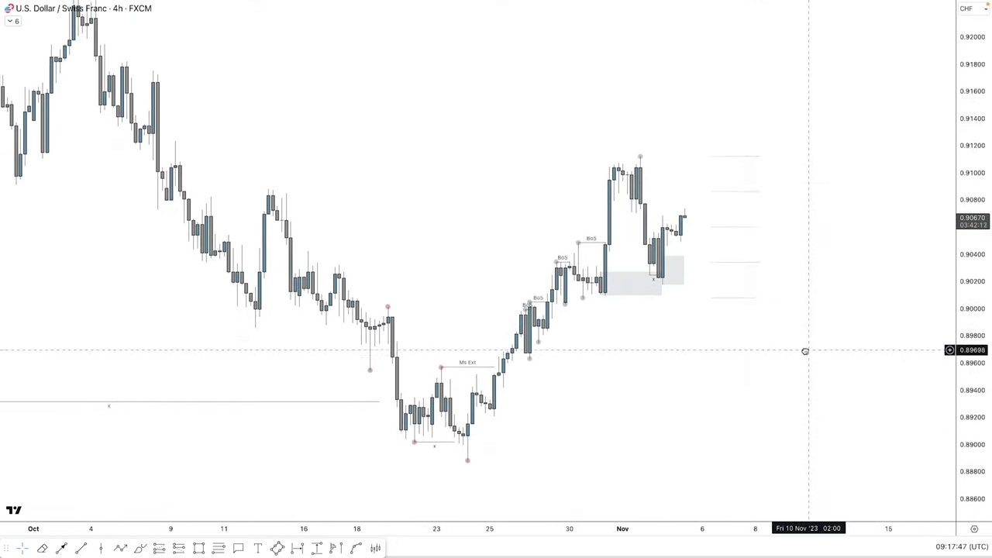
{"action": "scroll", "coordinate": [783, 363], "scroll_direction": "up", "scroll_amount": 1}
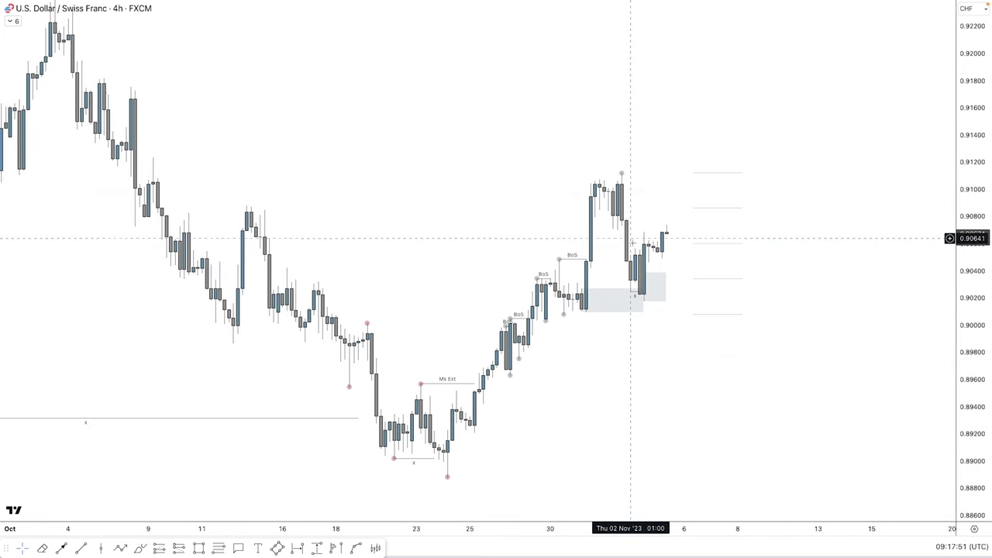
Step: Switch the USDCHF chart to the 1-hour timeframe and look over the recent price action above the grey zones
{"action": "type", "text": "60"}
{"action": "key", "text": "Return"}
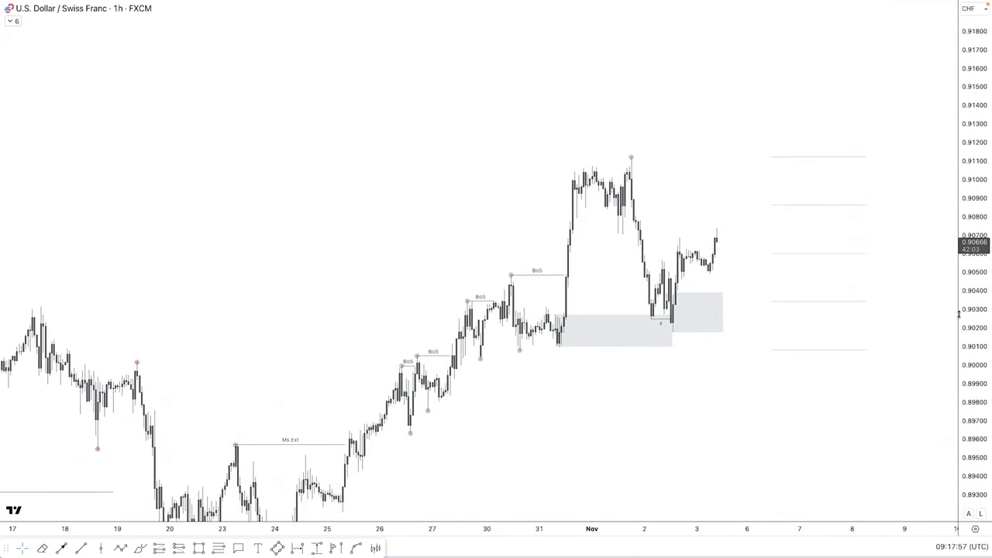
{"action": "left_click_drag", "start_coordinate": [792, 329], "coordinate": [829, 332]}
{"action": "left_click_drag", "start_coordinate": [894, 142], "coordinate": [887, 143]}
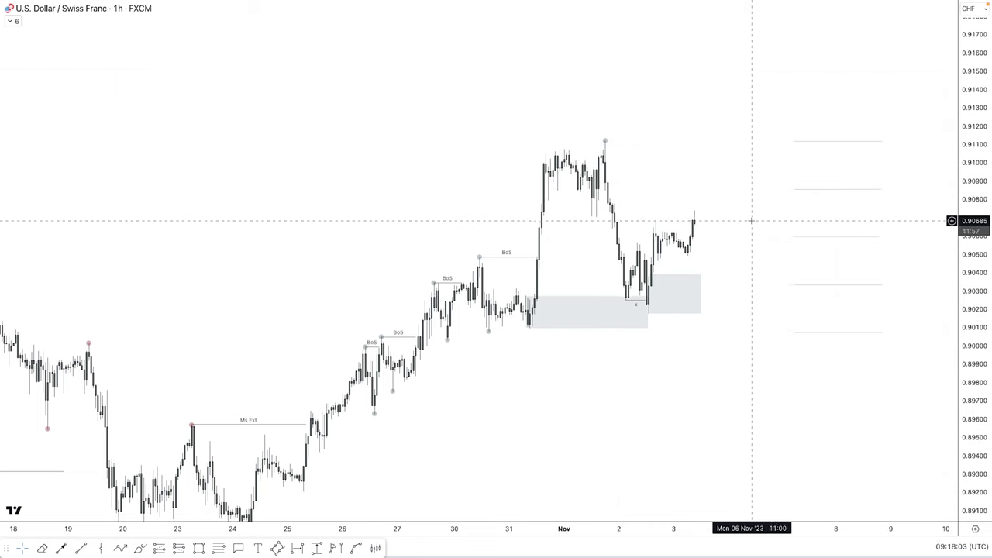
Step: Extend the most recent grey zone on the USDCHF 1-hour chart forward in time past the latest candle
{"action": "scroll", "coordinate": [670, 242], "scroll_direction": "up", "scroll_amount": 1}
{"action": "left_click", "coordinate": [688, 294]}
{"action": "left_click_drag", "start_coordinate": [688, 294], "coordinate": [699, 295]}
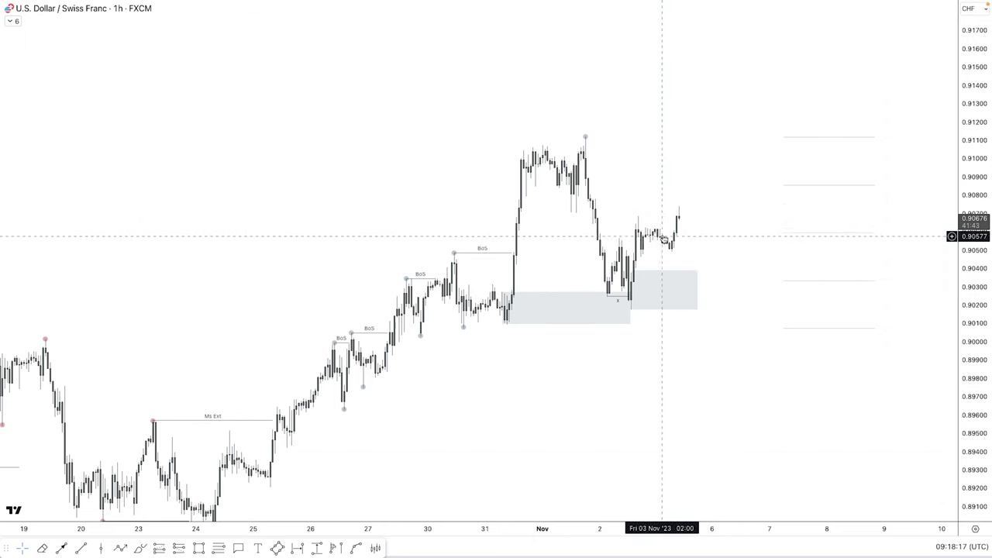
{"action": "left_click", "coordinate": [686, 273]}
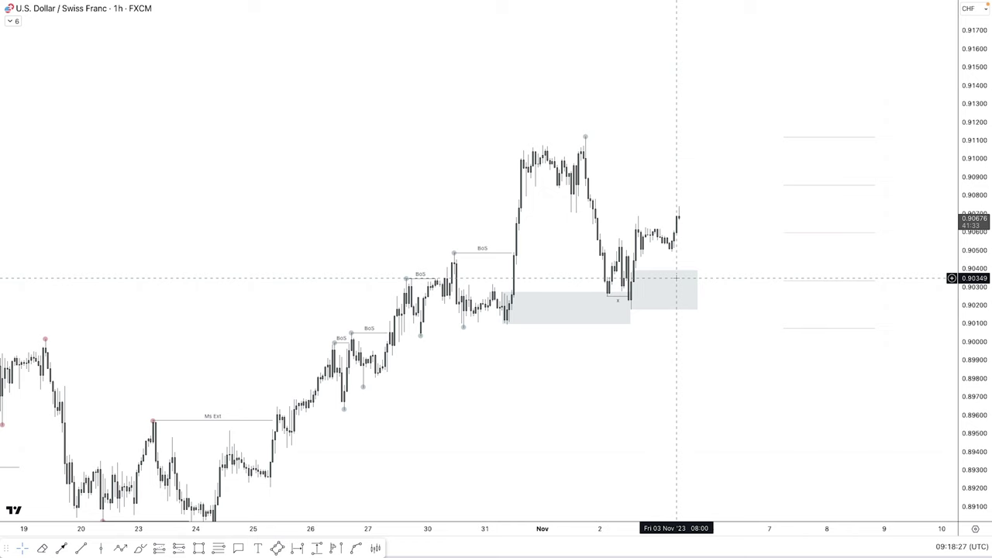
{"action": "left_click_drag", "start_coordinate": [978, 281], "coordinate": [979, 285]}
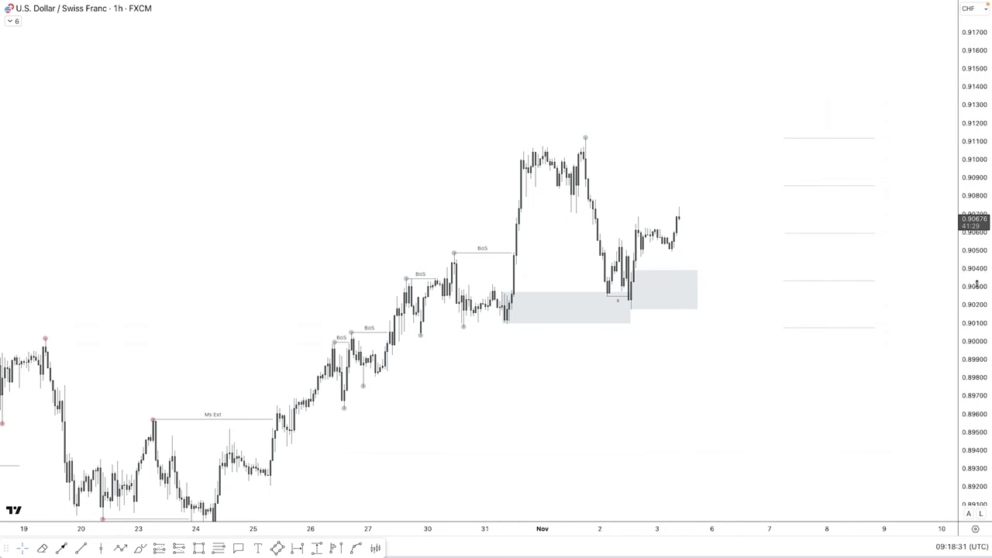
Step: Load the FXCM GBPJPY chart and view its structure and zones on the daily timeframe
{"action": "type", "text": "GBPJPY"}
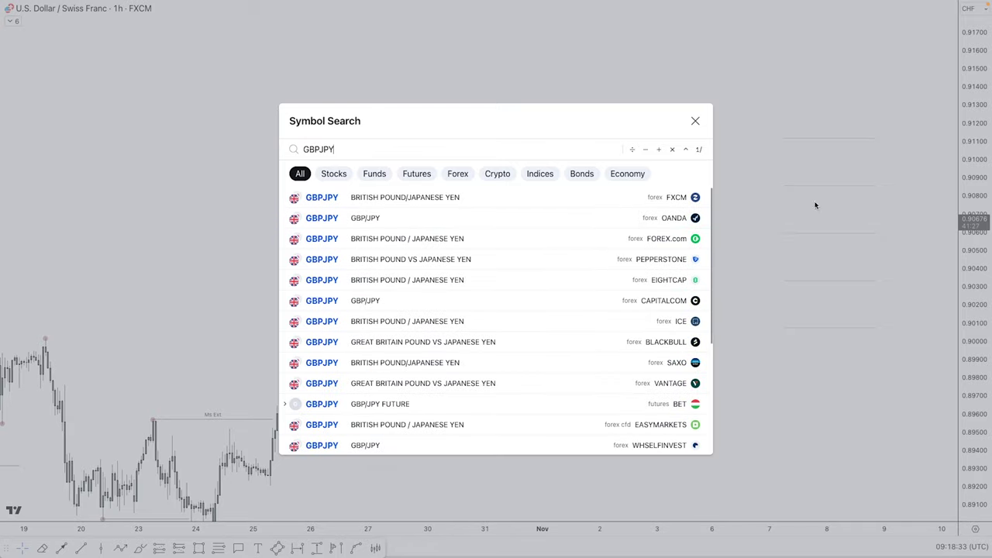
{"action": "left_click", "coordinate": [577, 206]}
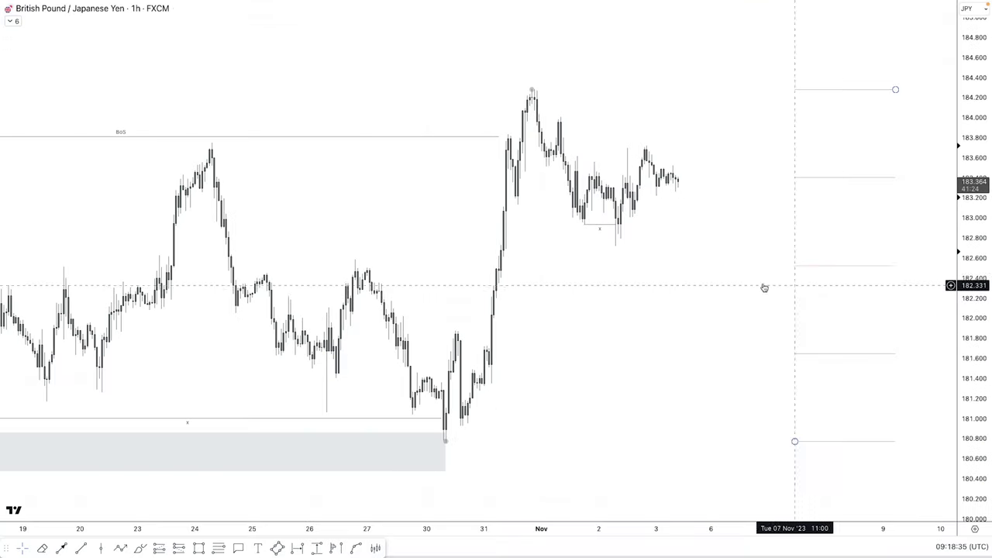
{"action": "type", "text": "1D"}
{"action": "key", "text": "Return"}
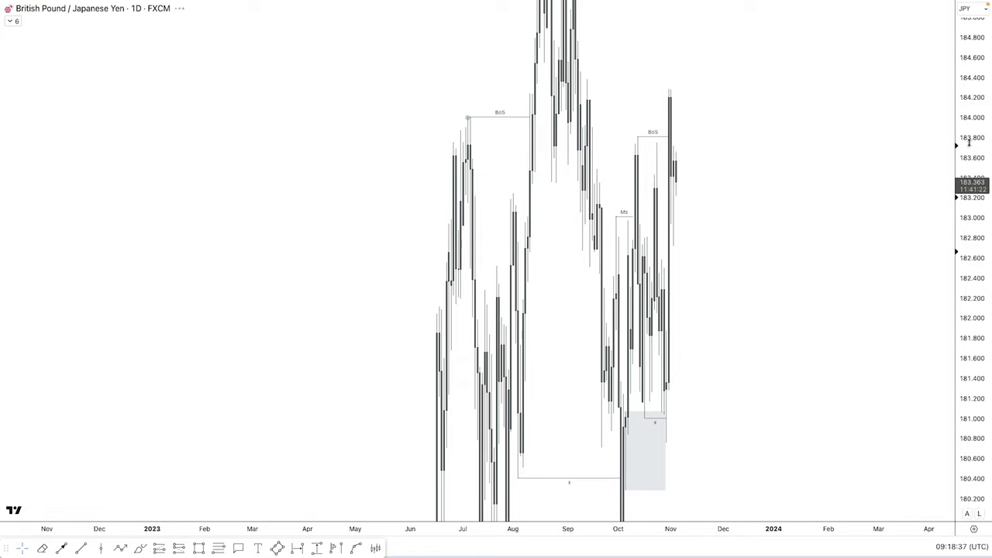
{"action": "scroll", "coordinate": [906, 372], "scroll_direction": "up", "scroll_amount": 4}
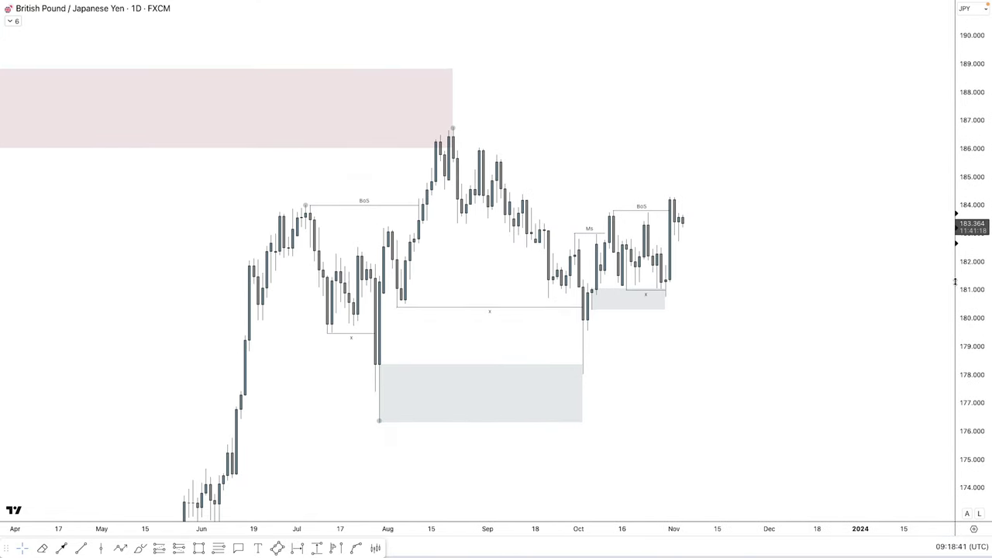
Step: Examine the GBPJPY daily structure from the August high through the October pullback, including the grey zones and the recent BoS level
{"action": "scroll", "coordinate": [938, 271], "scroll_direction": "down", "scroll_amount": 2}
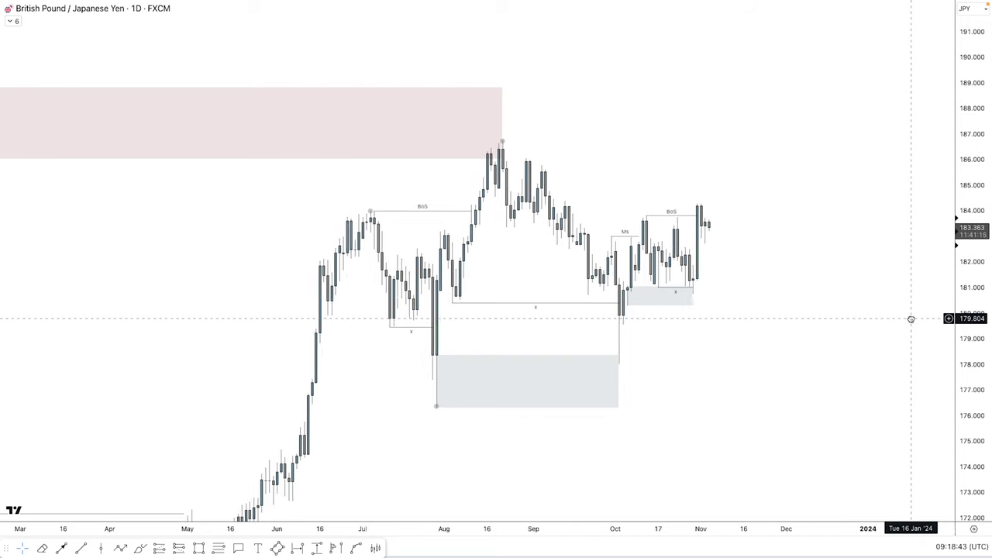
{"action": "scroll", "coordinate": [910, 319], "scroll_direction": "right", "scroll_amount": 2}
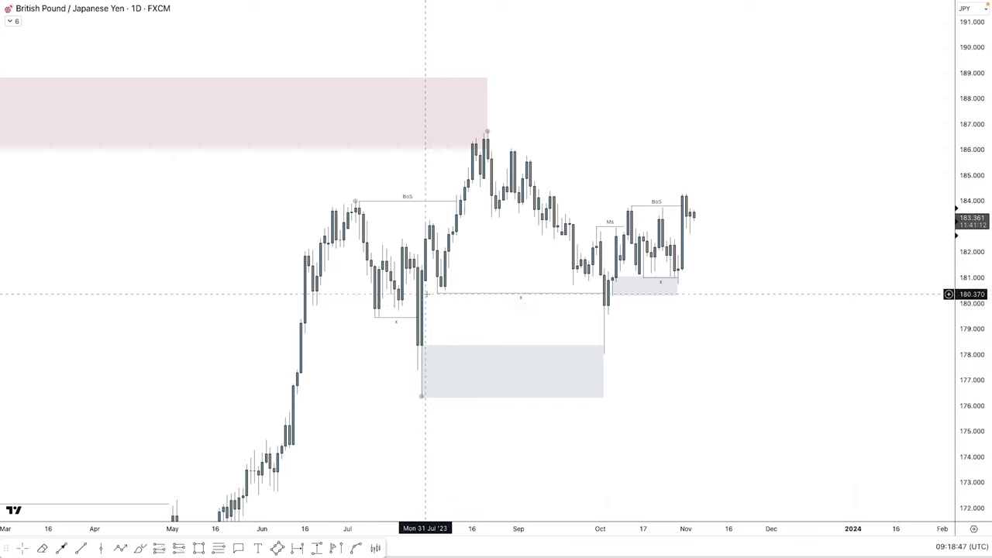
{"action": "left_click", "coordinate": [421, 347]}
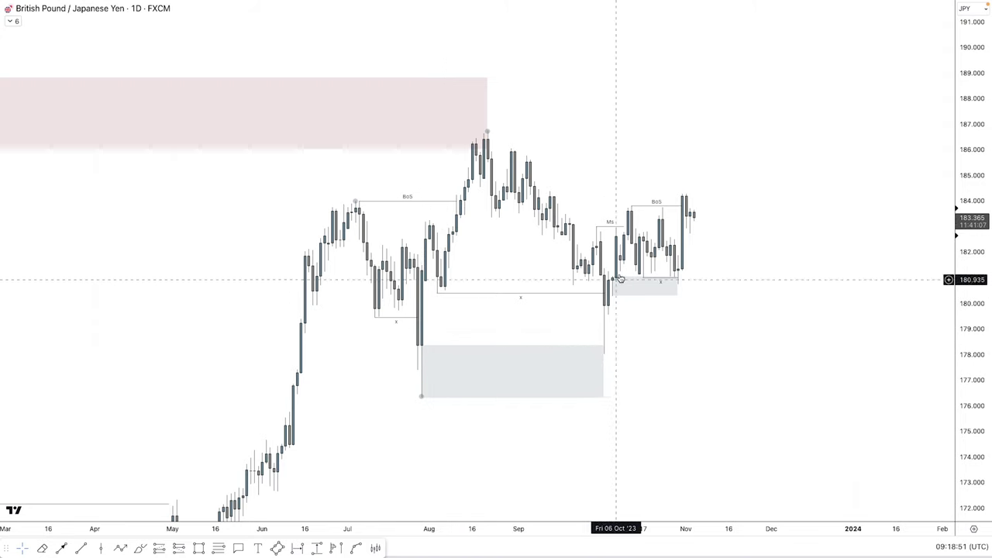
{"action": "scroll", "coordinate": [654, 258], "scroll_direction": "up", "scroll_amount": 5}
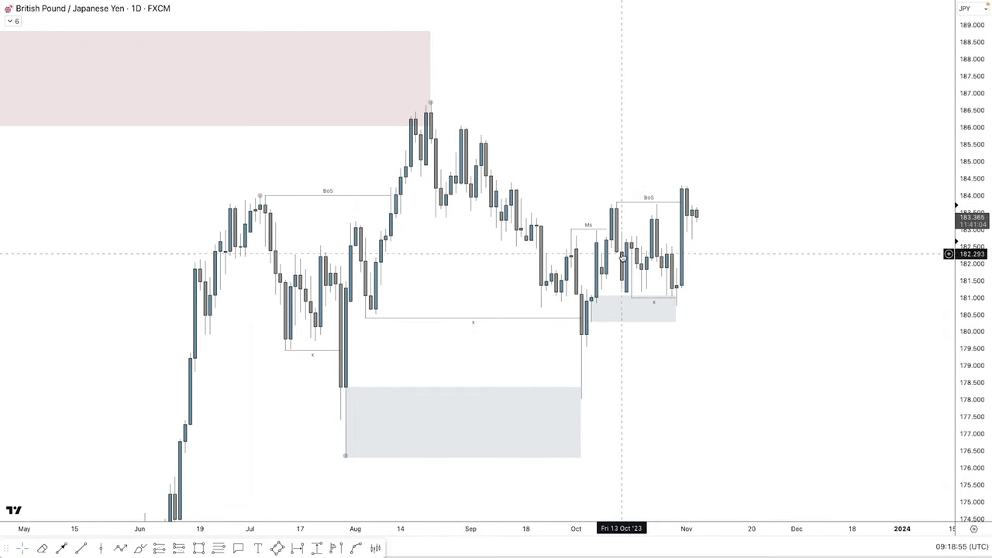
{"action": "scroll", "coordinate": [651, 262], "scroll_direction": "up", "scroll_amount": 1}
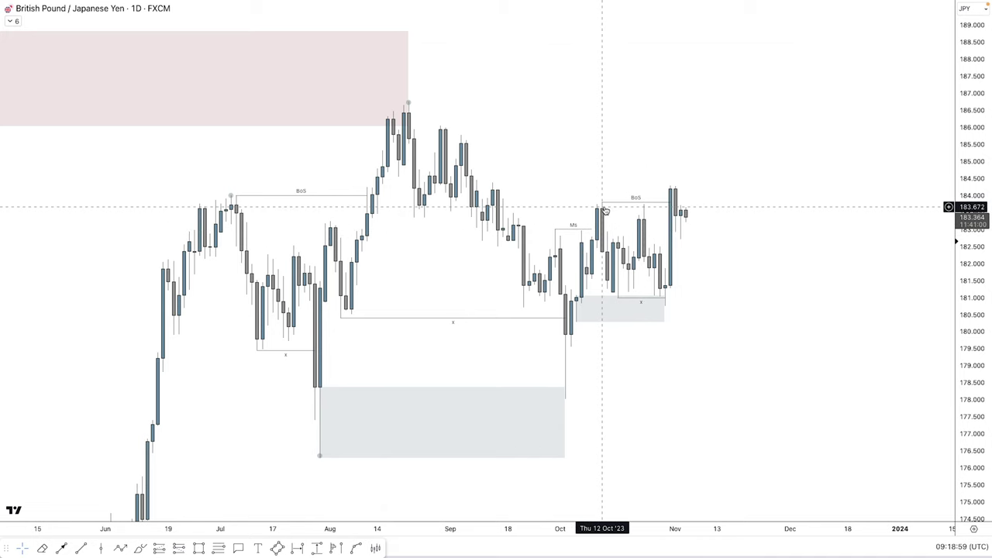
{"action": "scroll", "coordinate": [606, 207], "scroll_direction": "up", "scroll_amount": 1}
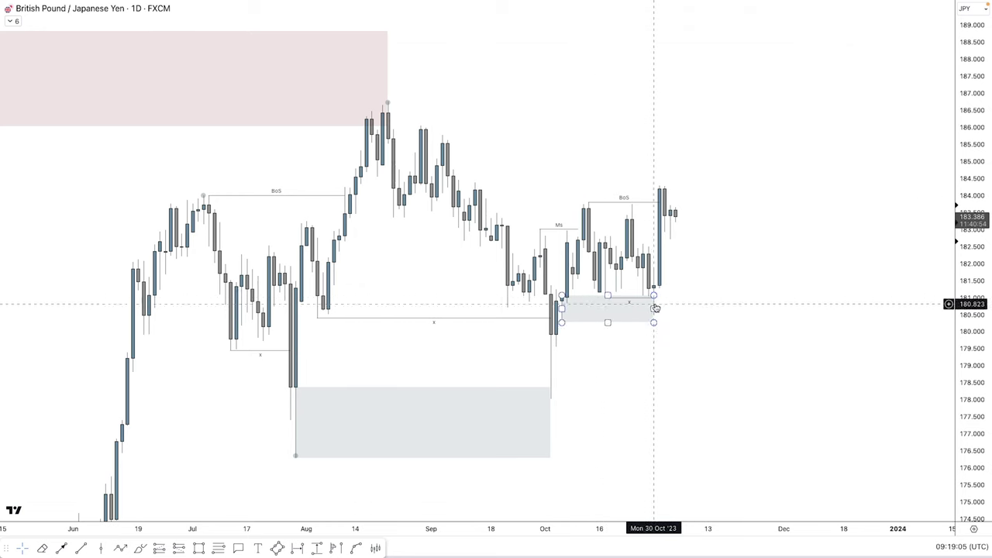
{"action": "left_click", "coordinate": [659, 275]}
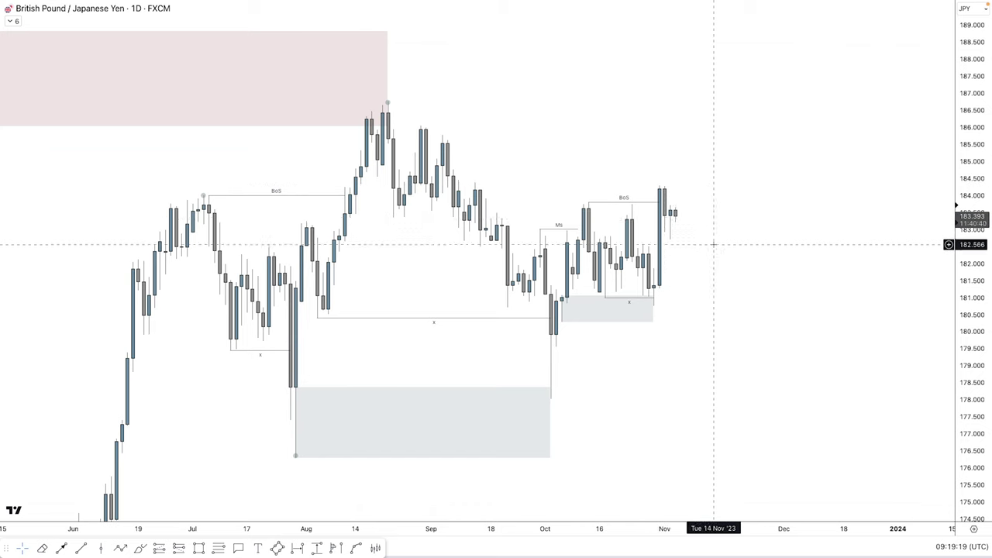
Step: Switch the GBPJPY chart to the 4-hour timeframe and view the October range above the grey zone and the latest rise
{"action": "left_click_drag", "start_coordinate": [713, 243], "coordinate": [757, 277]}
{"action": "scroll", "coordinate": [757, 278], "scroll_direction": "up", "scroll_amount": 2}
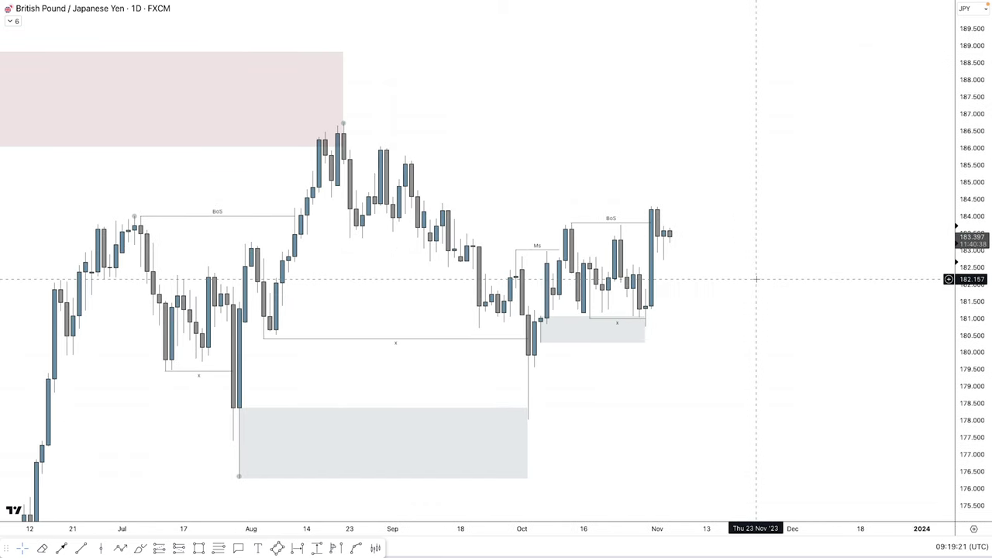
{"action": "type", "text": "240"}
{"action": "key", "text": "Return"}
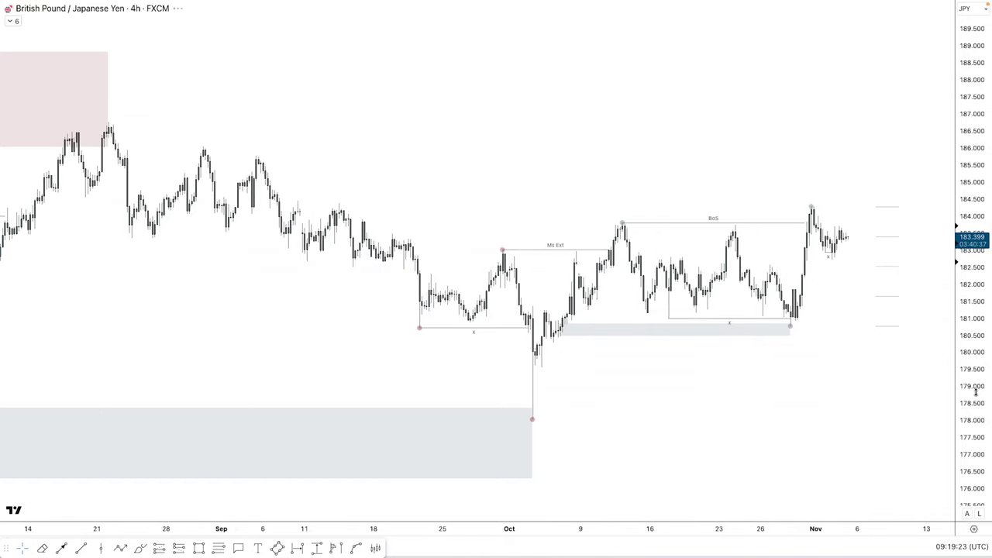
{"action": "scroll", "coordinate": [891, 274], "scroll_direction": "up", "scroll_amount": 3}
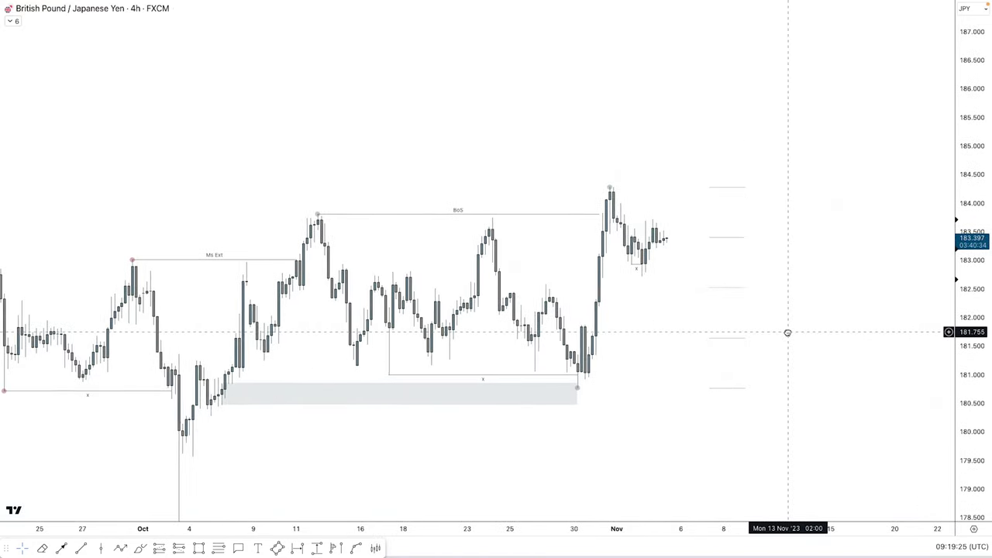
Step: Switch the GBPJPY chart to the 1-hour timeframe and look over the pullback from the recent high with space for upcoming price
{"action": "type", "text": "60"}
{"action": "key", "text": "Return"}
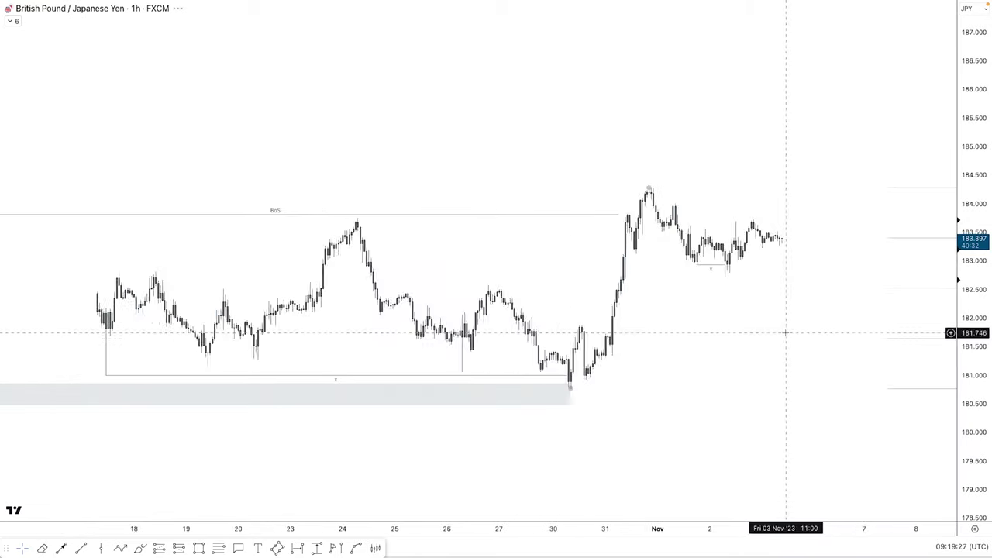
{"action": "left_click_drag", "start_coordinate": [784, 348], "coordinate": [635, 253]}
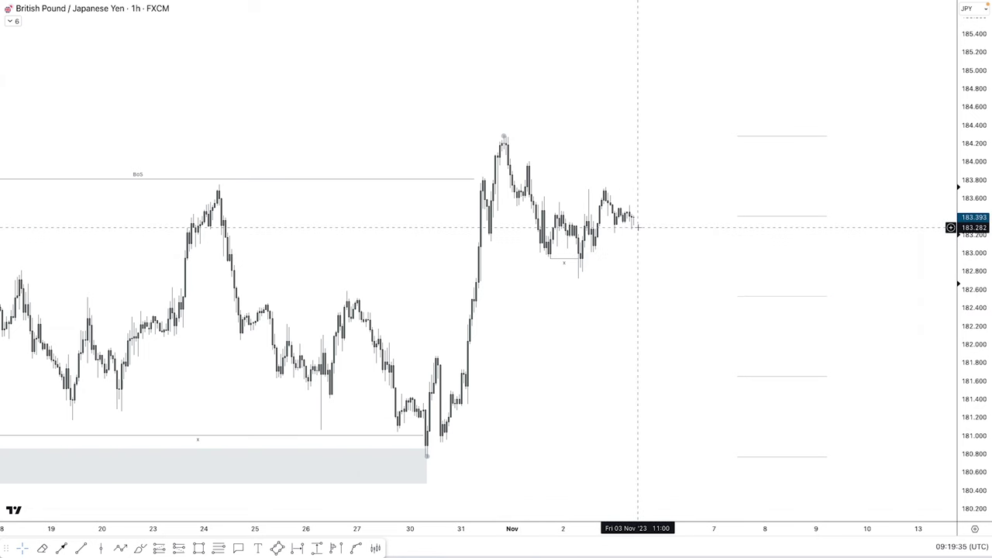
{"action": "left_click_drag", "start_coordinate": [637, 219], "coordinate": [650, 227]}
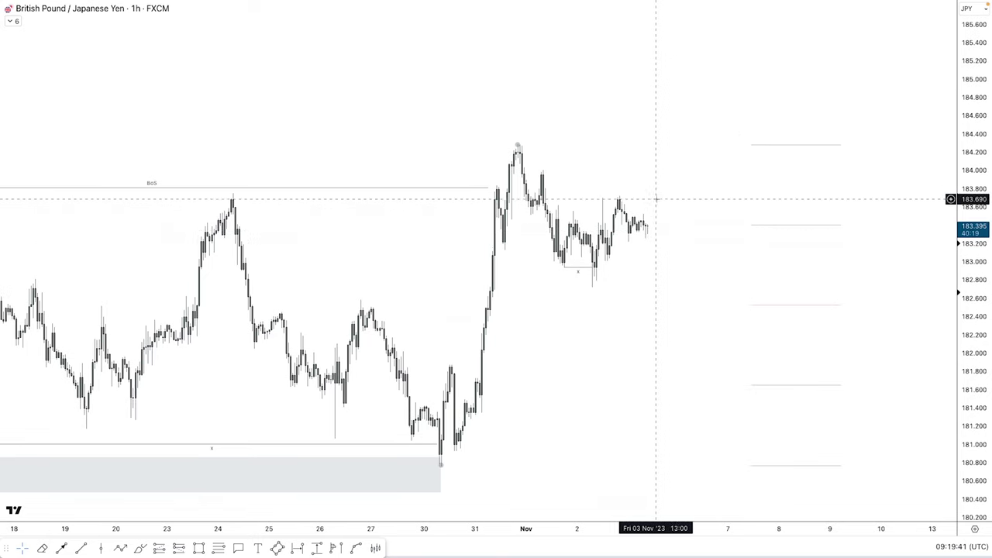
Step: Sketch a projected zigzag path from the latest GBPJPY candle up to about 184.05 and down to about 182.10, and delete it
{"action": "left_click", "coordinate": [119, 548]}
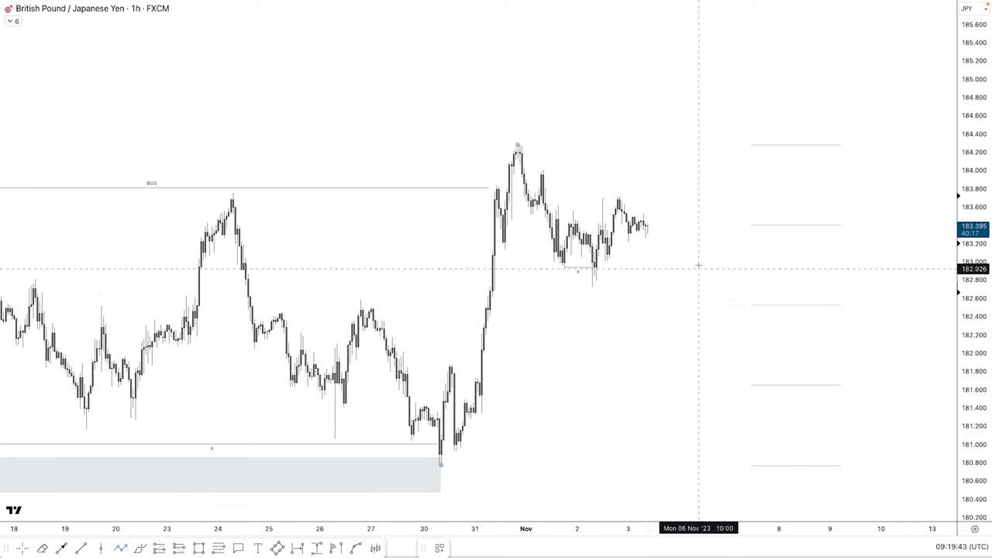
{"action": "left_click", "coordinate": [659, 185]}
{"action": "left_click", "coordinate": [664, 201]}
{"action": "left_click", "coordinate": [669, 166]}
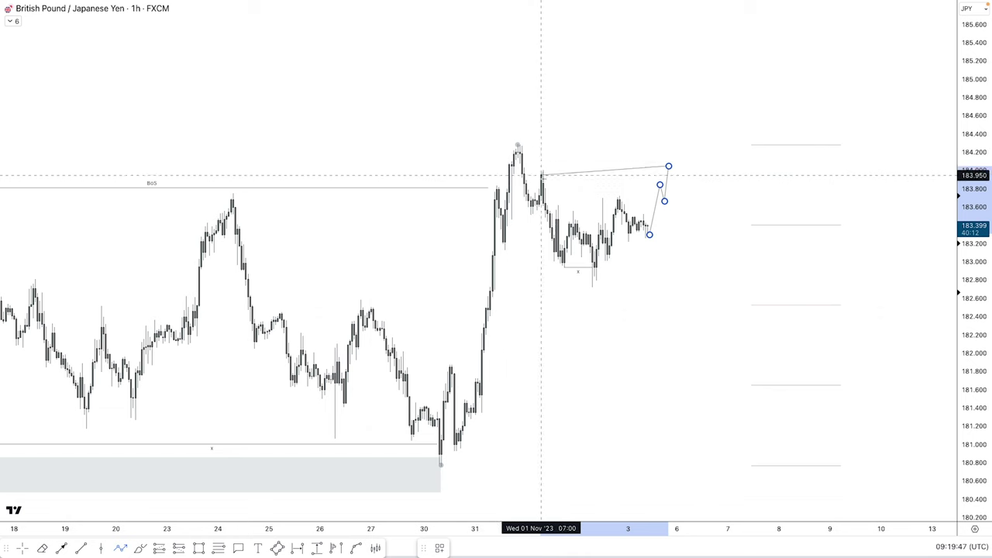
{"action": "left_click", "coordinate": [681, 272]}
{"action": "left_click", "coordinate": [692, 247]}
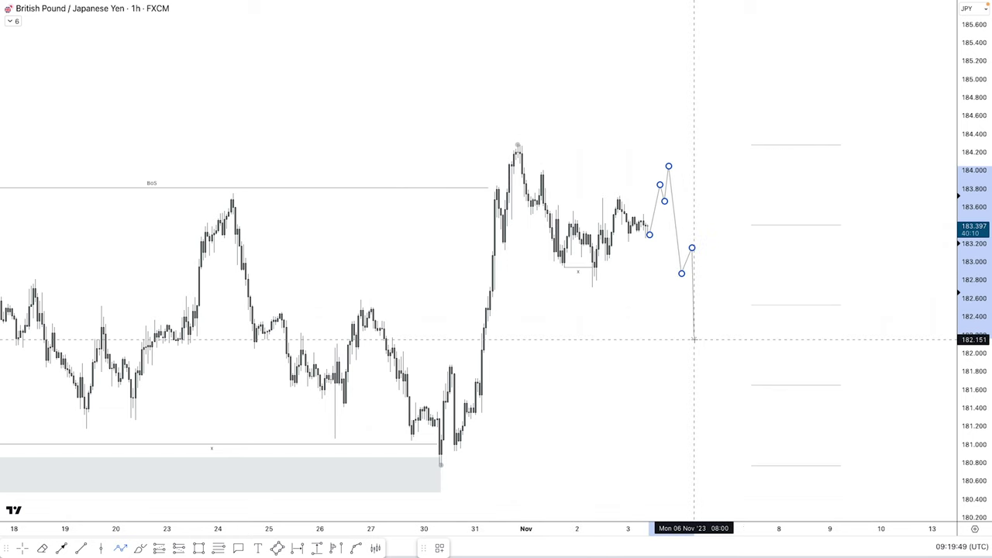
{"action": "left_click", "coordinate": [702, 344]}
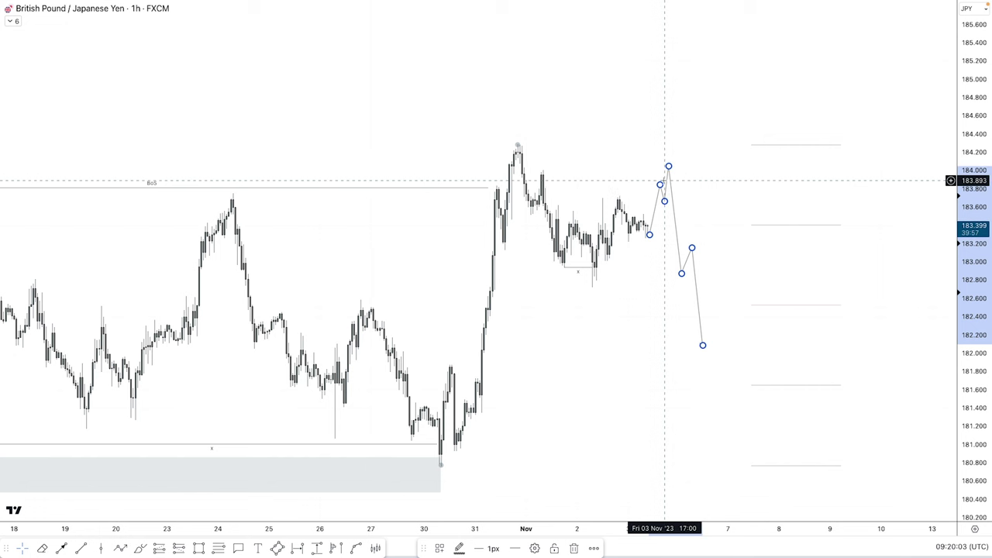
{"action": "key", "text": "Delete"}
Step: Examine the GBPJPY 1-hour price action from mid-October to the latest candle, at close range and against the wider marked structure
{"action": "scroll", "coordinate": [664, 184], "scroll_direction": "down", "scroll_amount": 3}
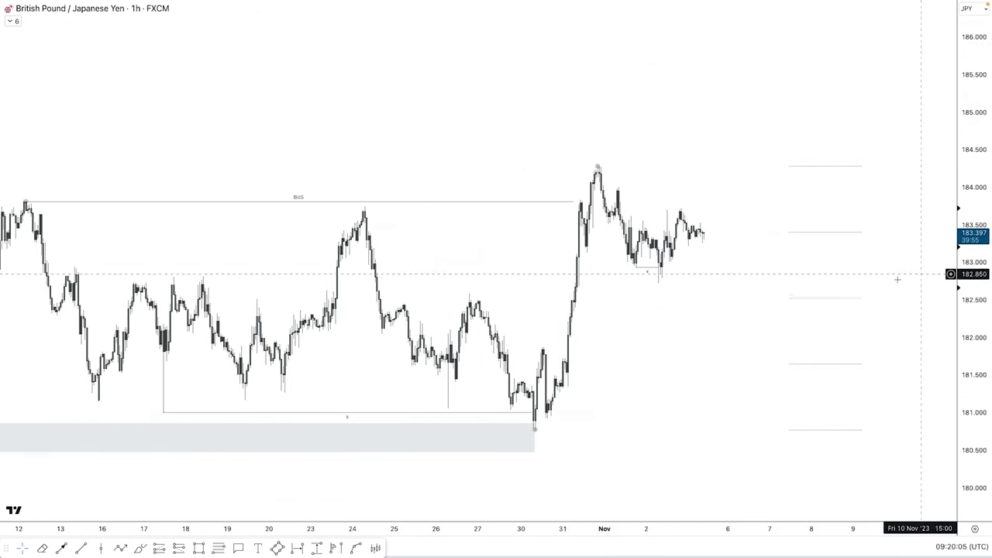
{"action": "scroll", "coordinate": [824, 332], "scroll_direction": "up", "scroll_amount": 3}
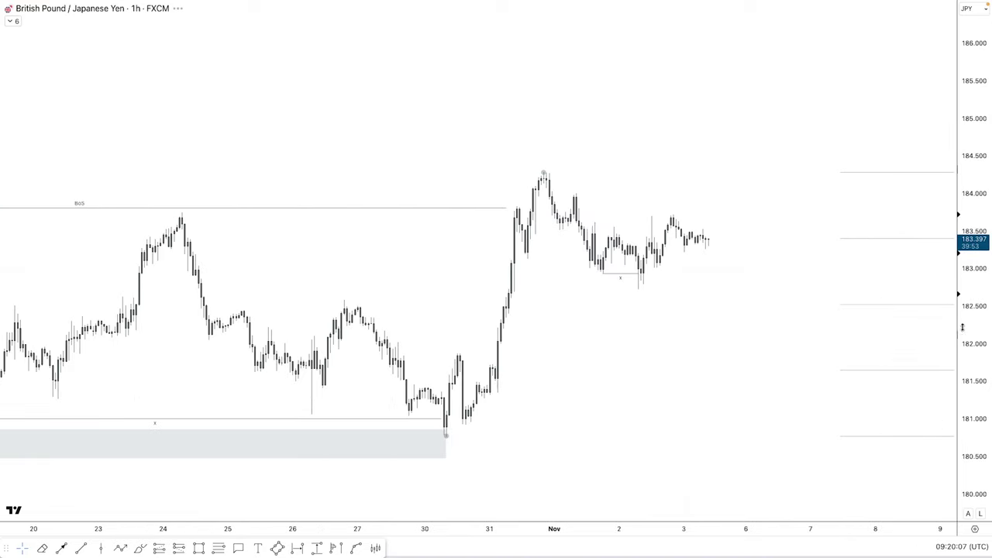
{"action": "left_click_drag", "start_coordinate": [961, 327], "coordinate": [961, 302]}
{"action": "scroll", "coordinate": [844, 255], "scroll_direction": "up", "scroll_amount": 2}
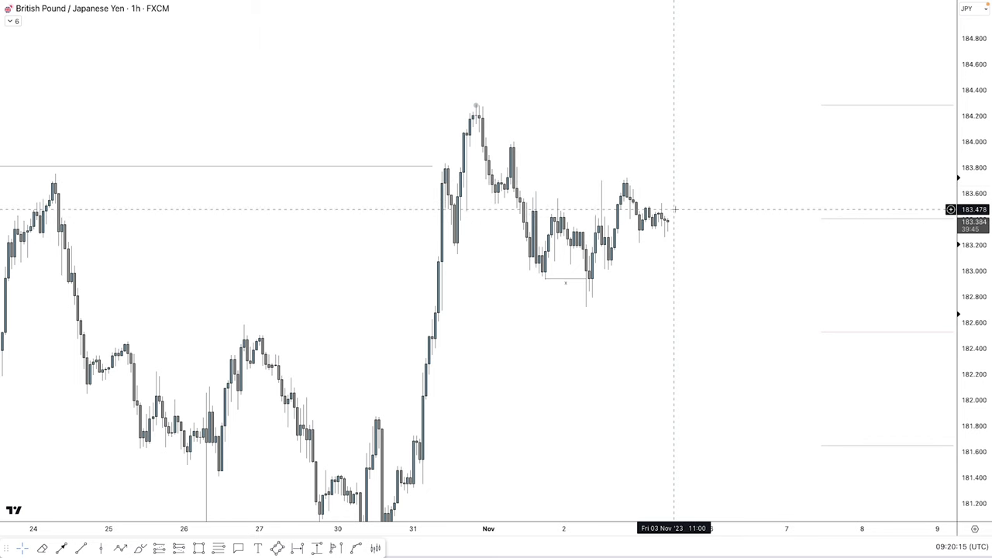
{"action": "scroll", "coordinate": [720, 297], "scroll_direction": "down", "scroll_amount": 3}
{"action": "left_click_drag", "start_coordinate": [969, 188], "coordinate": [969, 287]}
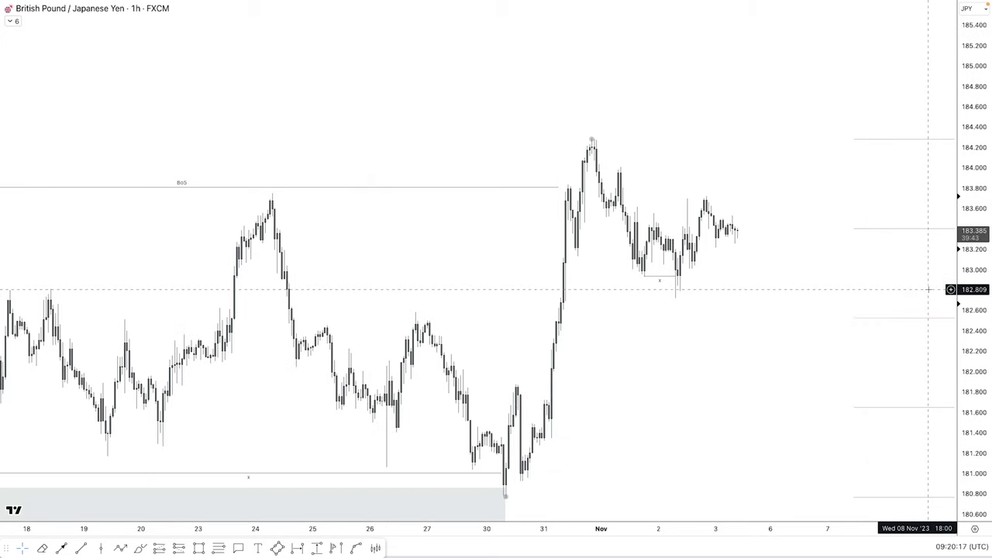
{"action": "scroll", "coordinate": [775, 372], "scroll_direction": "down", "scroll_amount": 4}
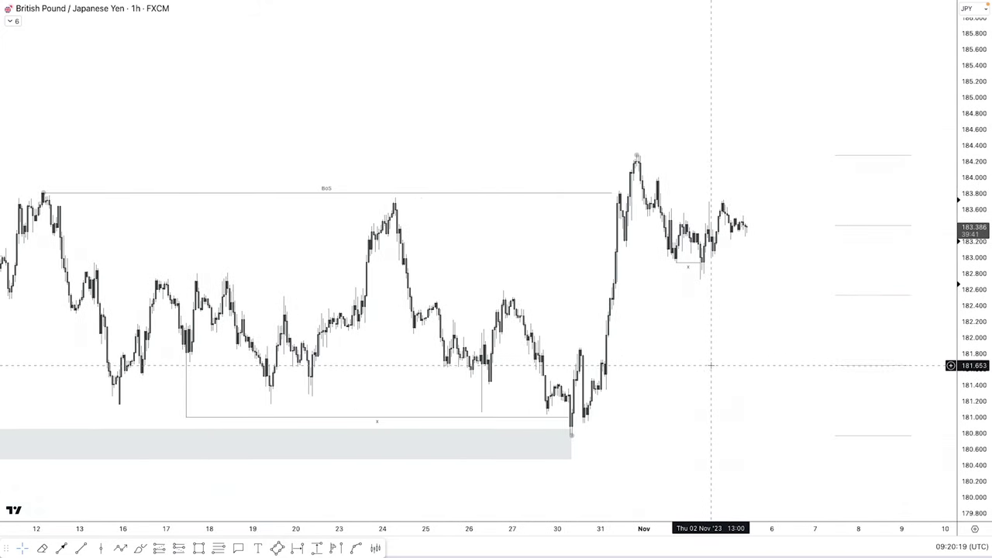